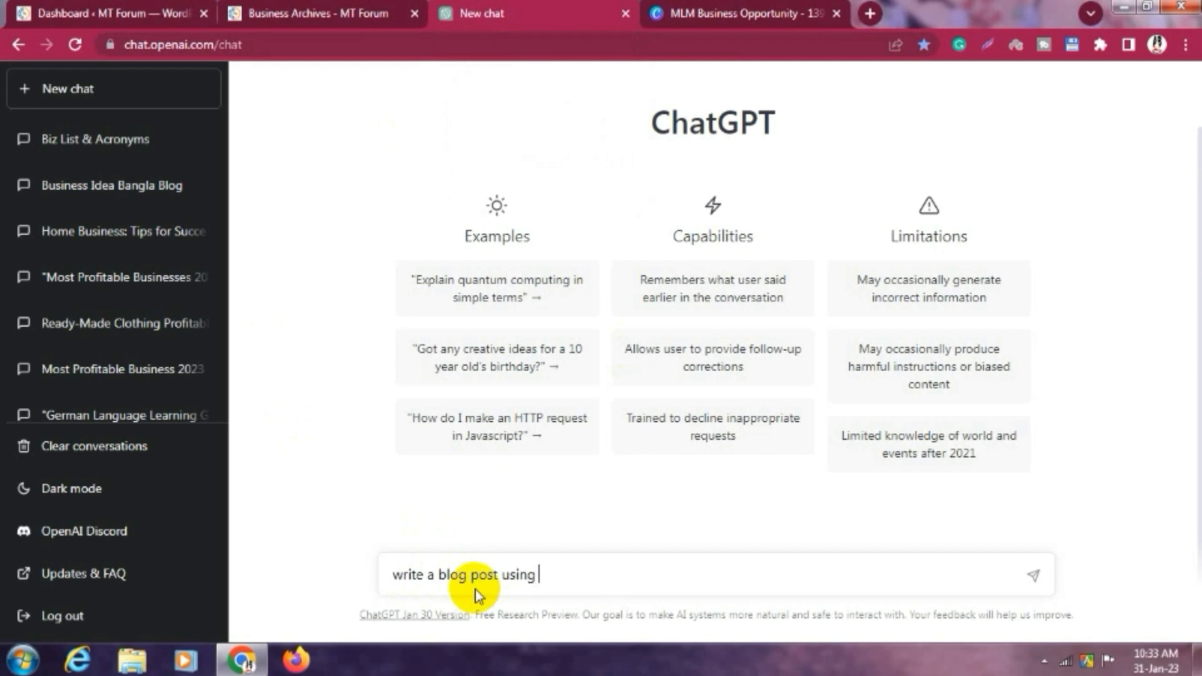
- Complete the prompt as "write a blog post using title, intro, and headings about MLM Business Opportunity." and submit it
text(title, intro, and)
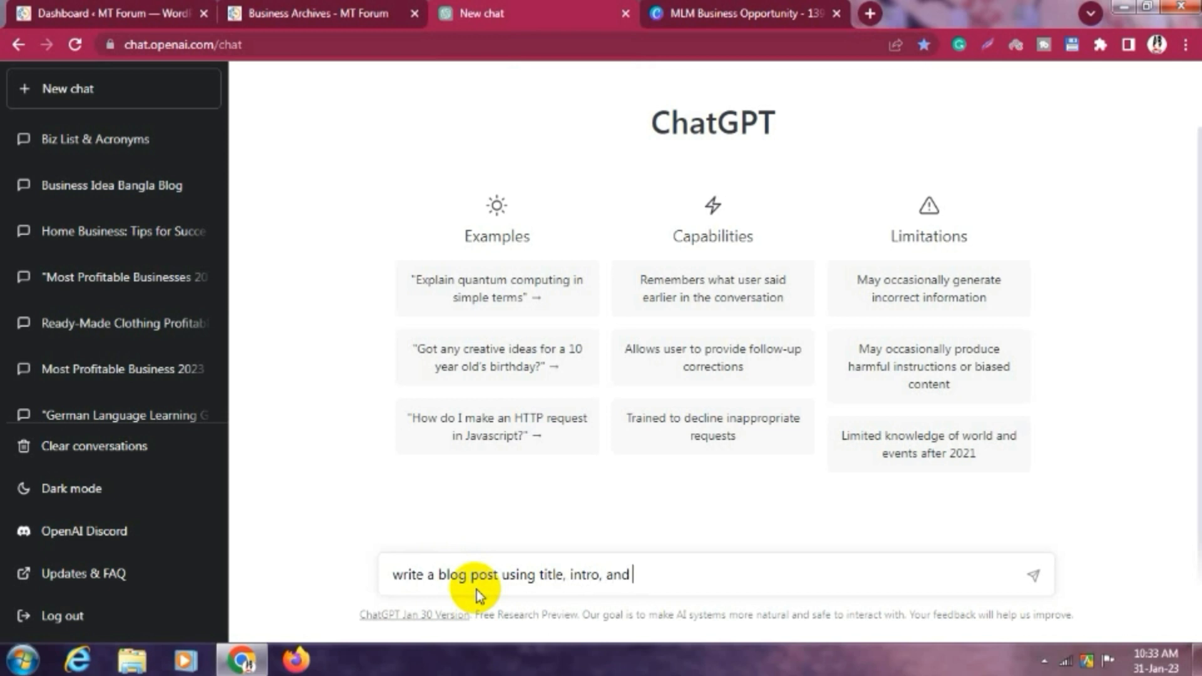
text(headings abo)
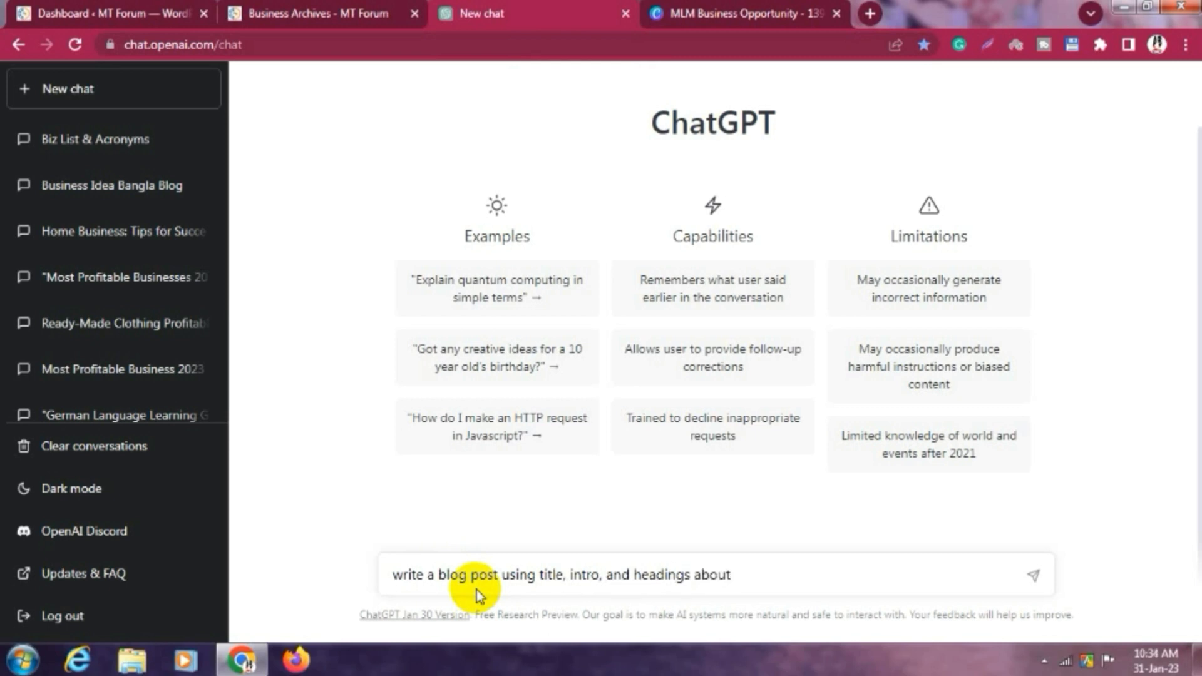
text(ut)
text(MLM Business Opportunity)
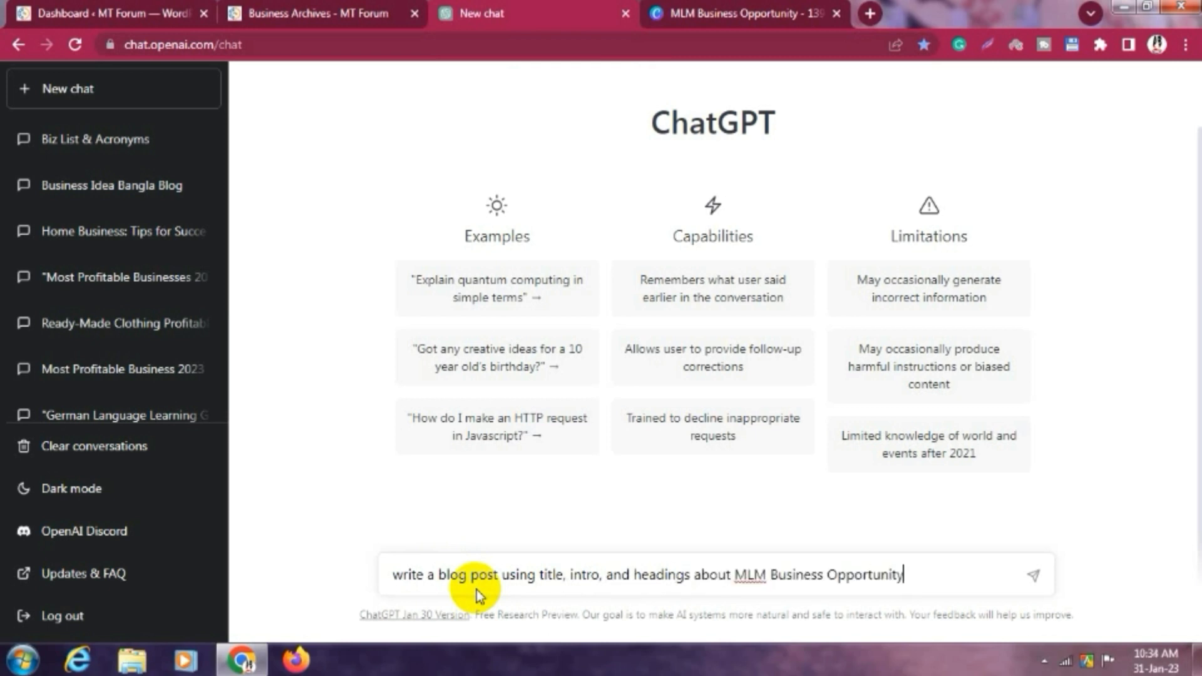
text(.)
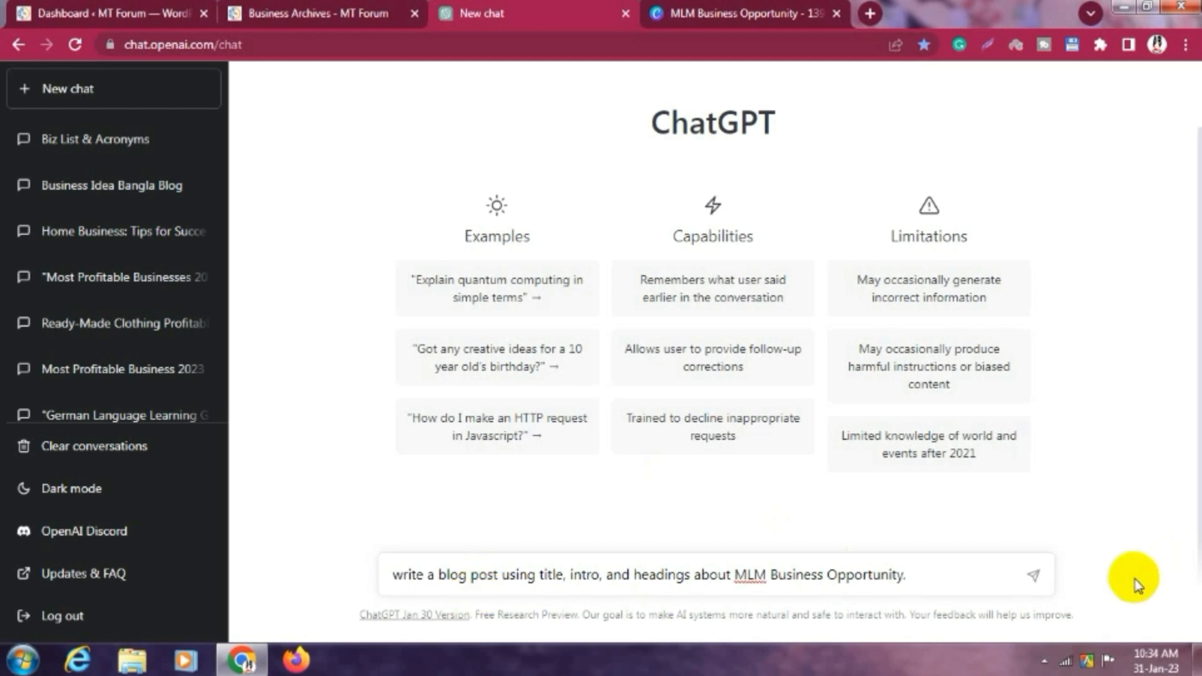
click(1039, 575)
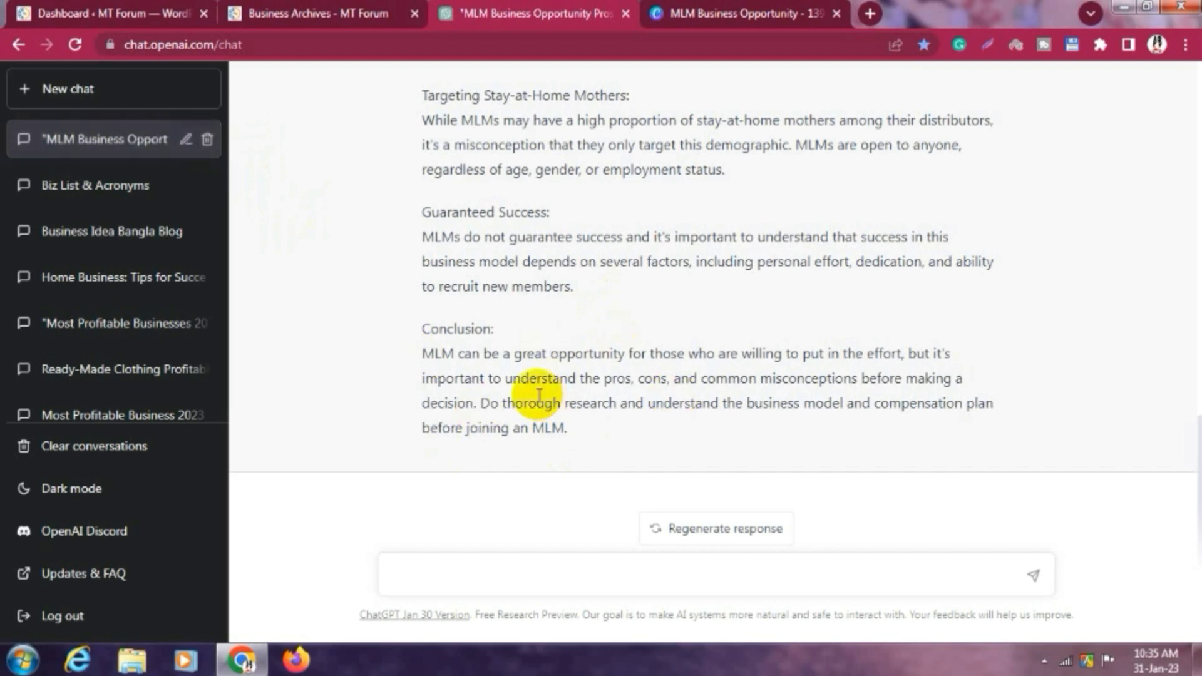
- Skim the generated article, then switch to the MT Forum WordPress dashboard and start a new post
scroll(539, 395, up, 15)
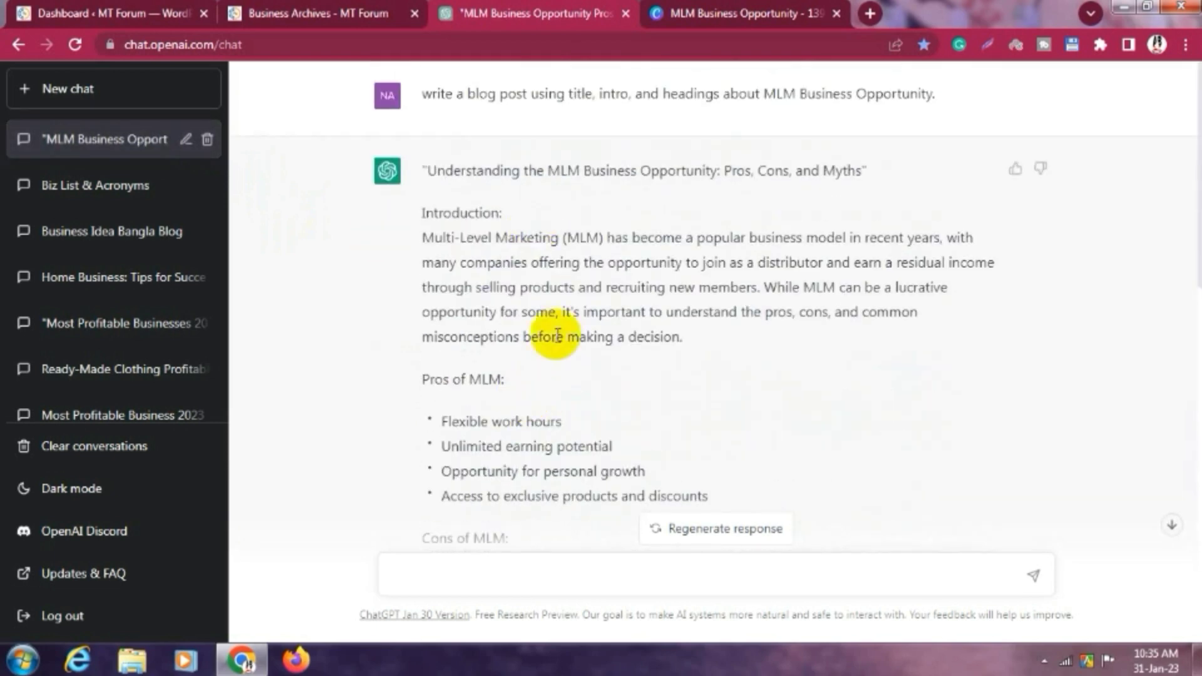
scroll(548, 337, down, 4)
scroll(500, 356, up, 3)
scroll(502, 370, up, 1)
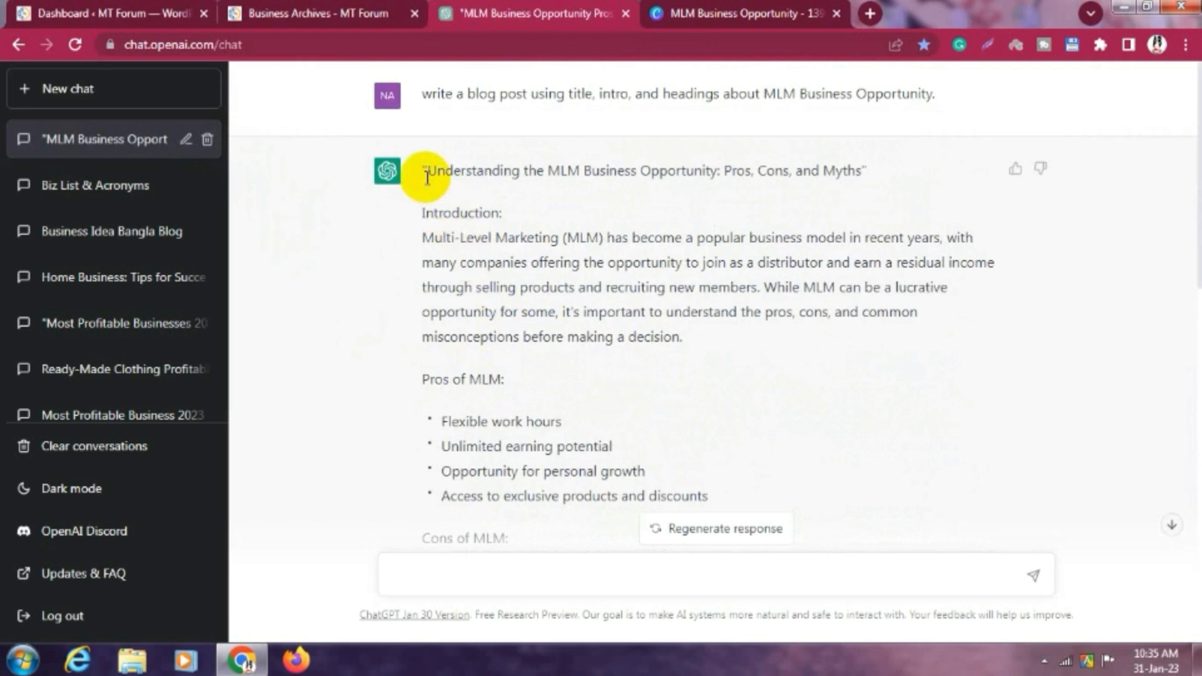
click(80, 9)
mouse_move(19, 220)
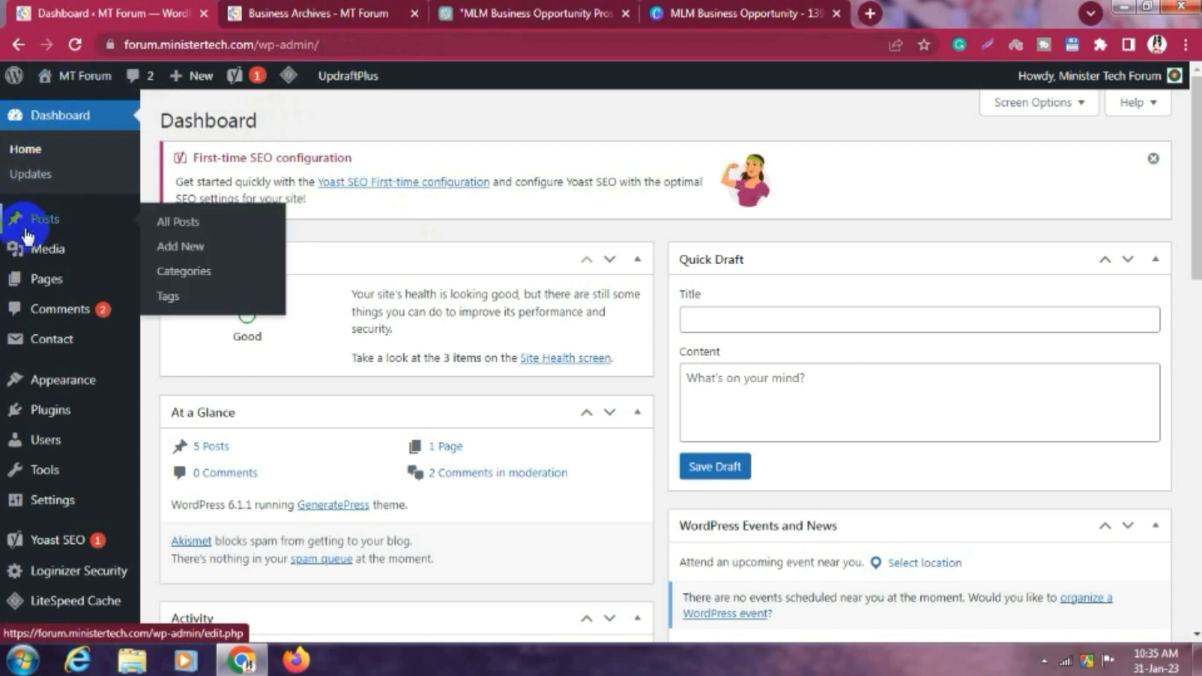
click(190, 257)
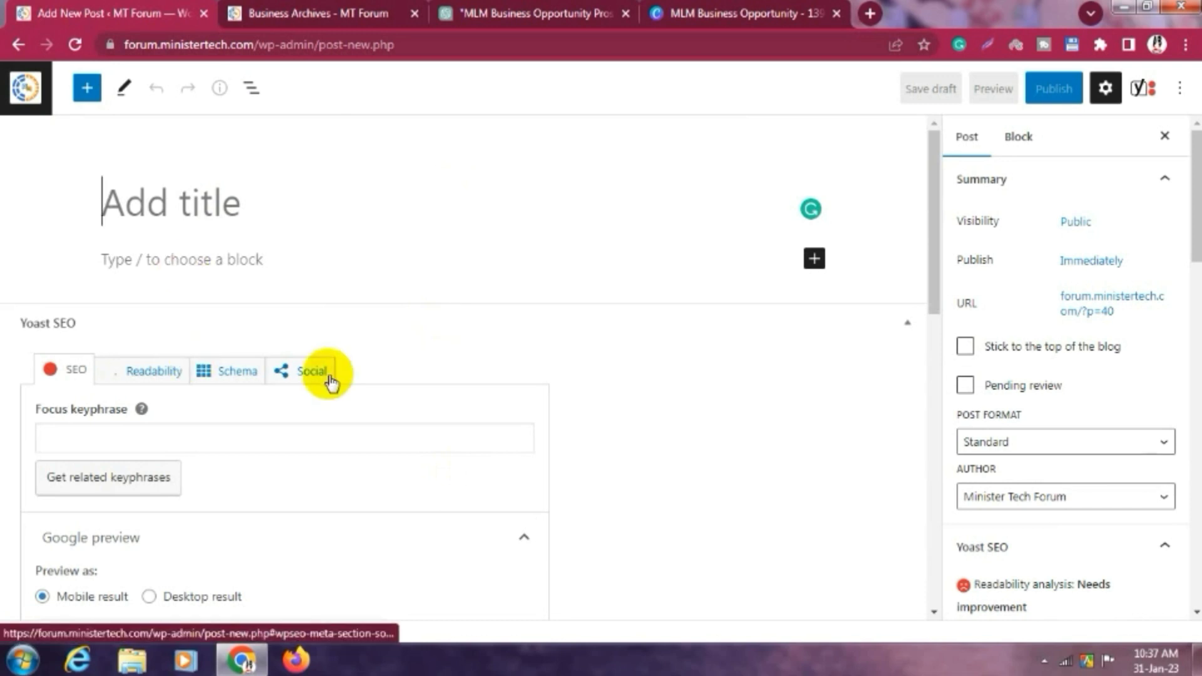
- Copy the article title from ChatGPT without its quotation marks and paste it as the new WordPress post's title
click(476, 13)
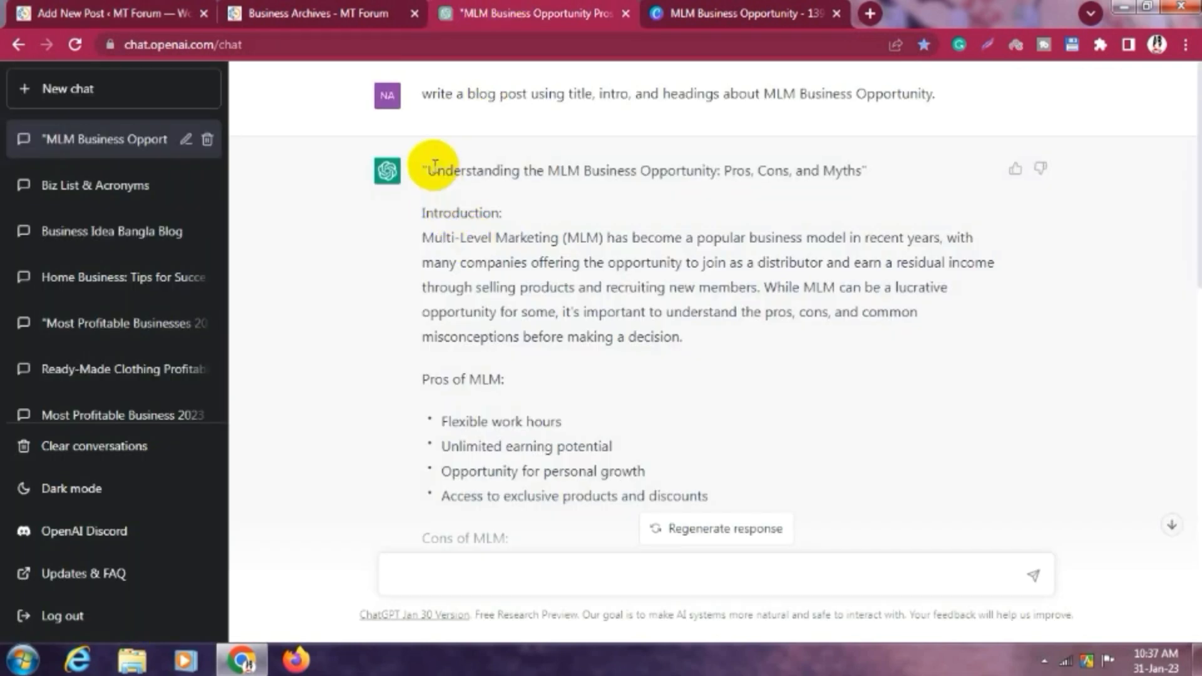
drag(429, 169, 861, 183)
key(ctrl+c)
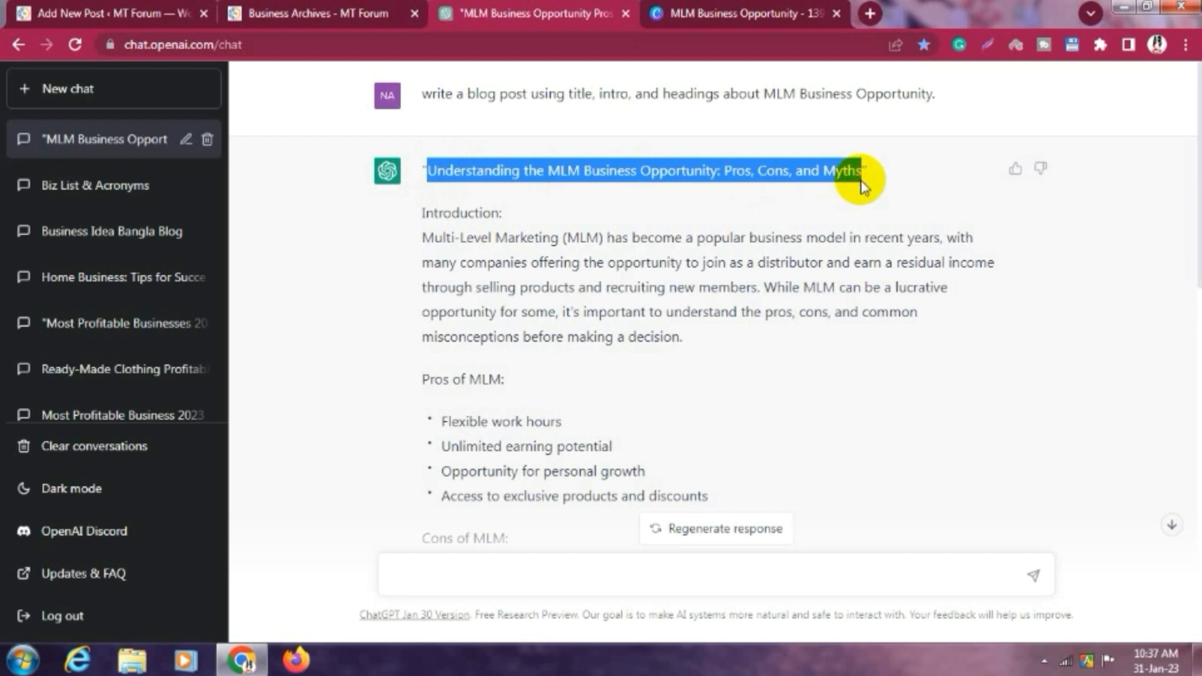
click(138, 13)
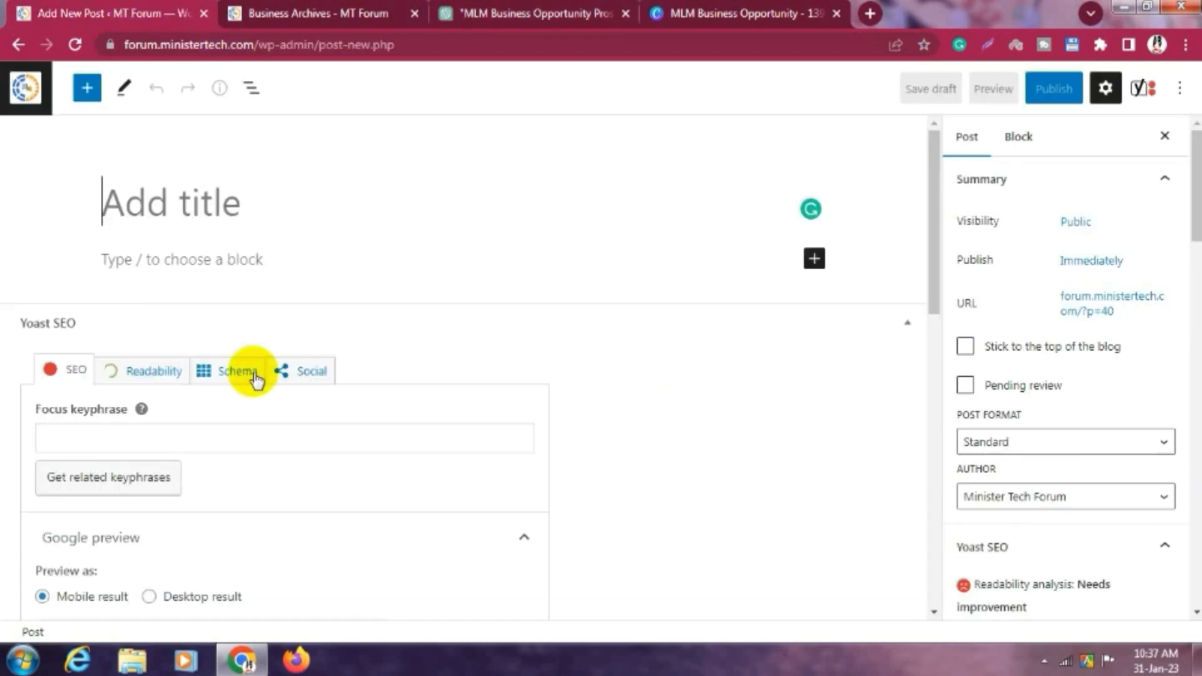
click(204, 210)
key(ctrl+v)
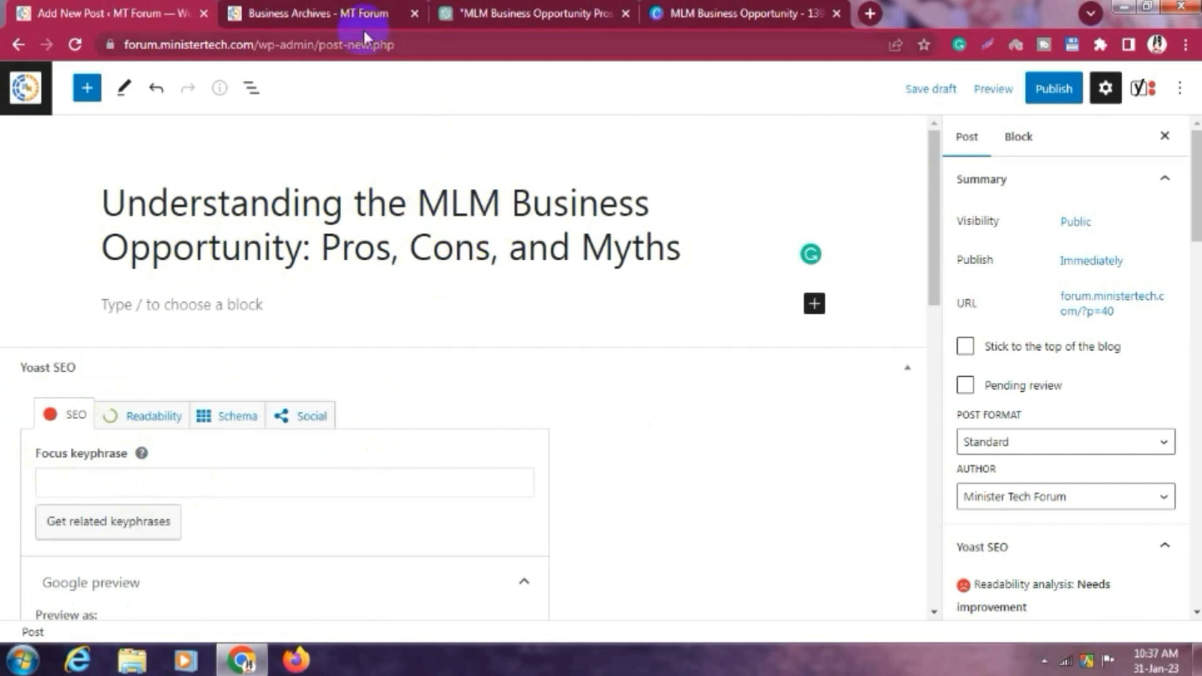
- Copy the ChatGPT article from the introduction text through the conclusion, without the "Introduction:" label, and paste it as the WordPress post's body
click(564, 14)
scroll(489, 261, down, 2)
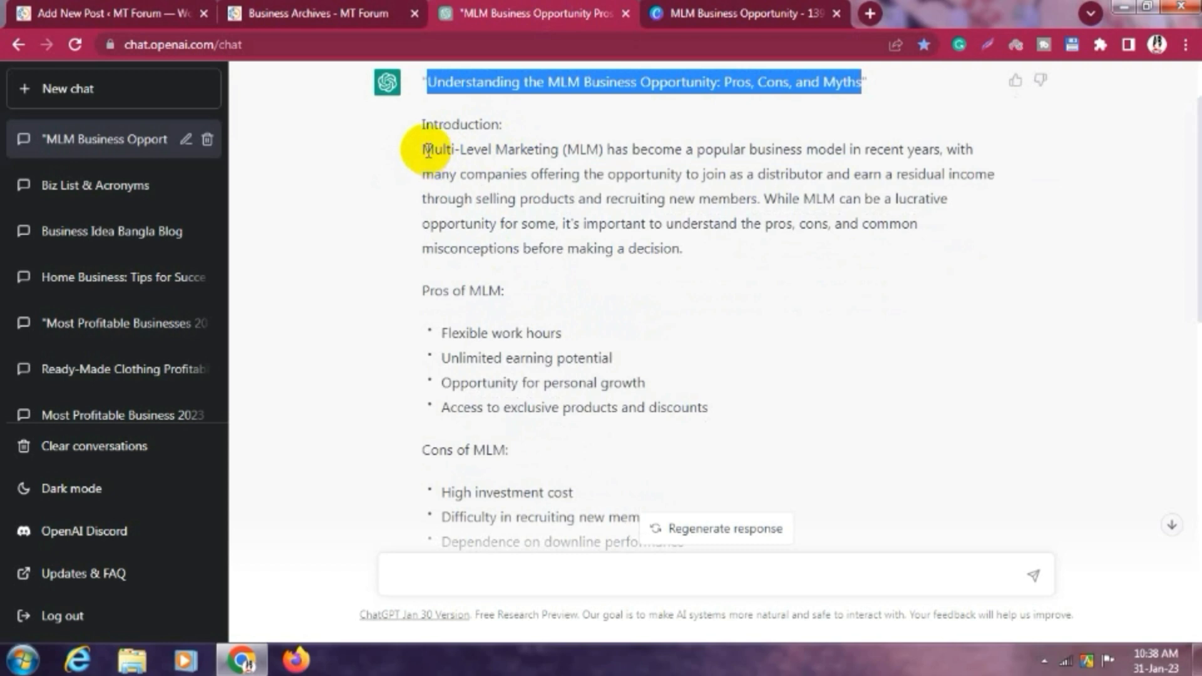
drag(423, 149, 514, 519)
scroll(525, 466, down, 9)
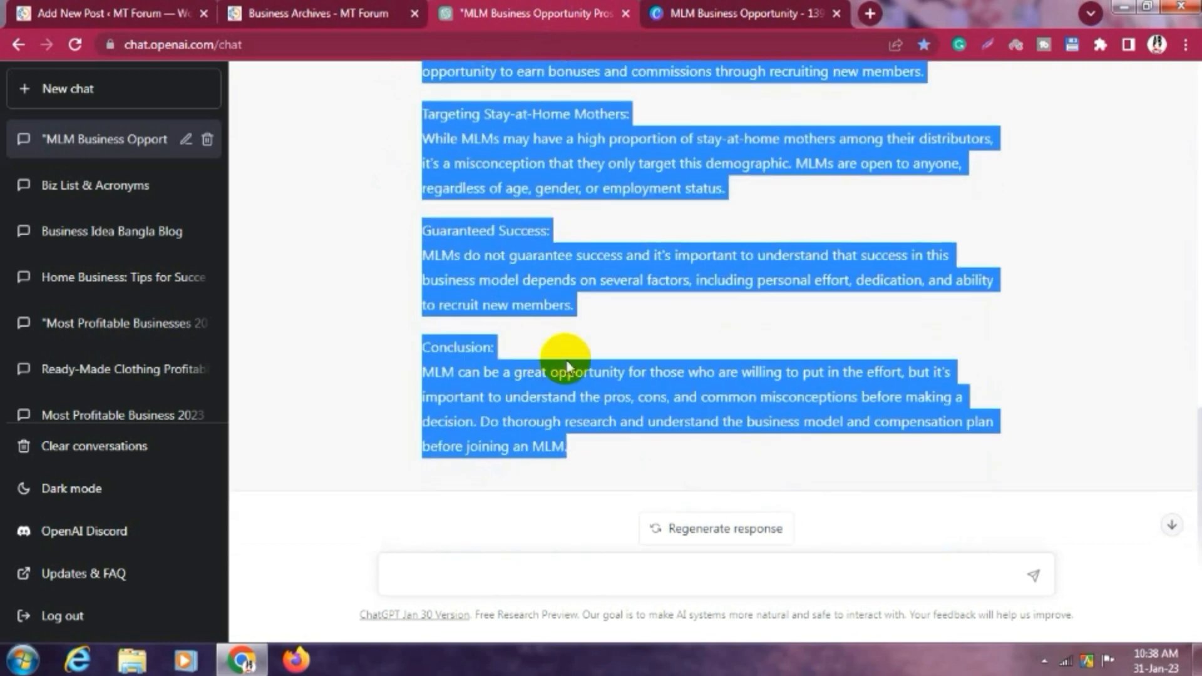
click(100, 14)
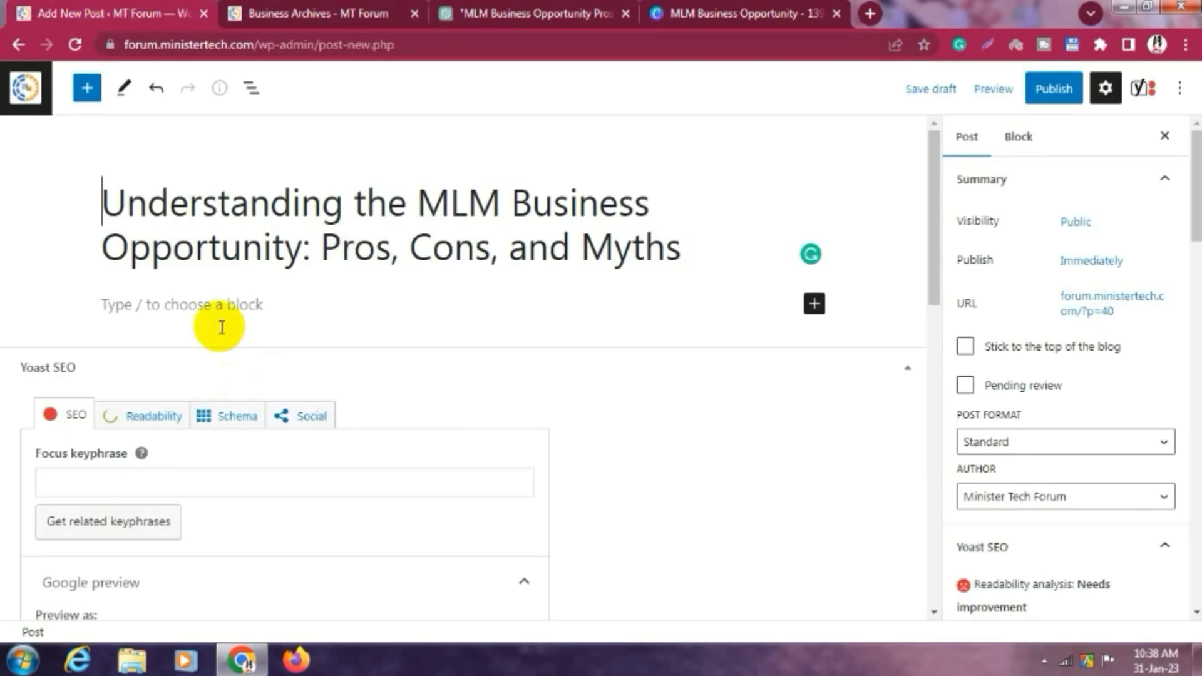
click(205, 301)
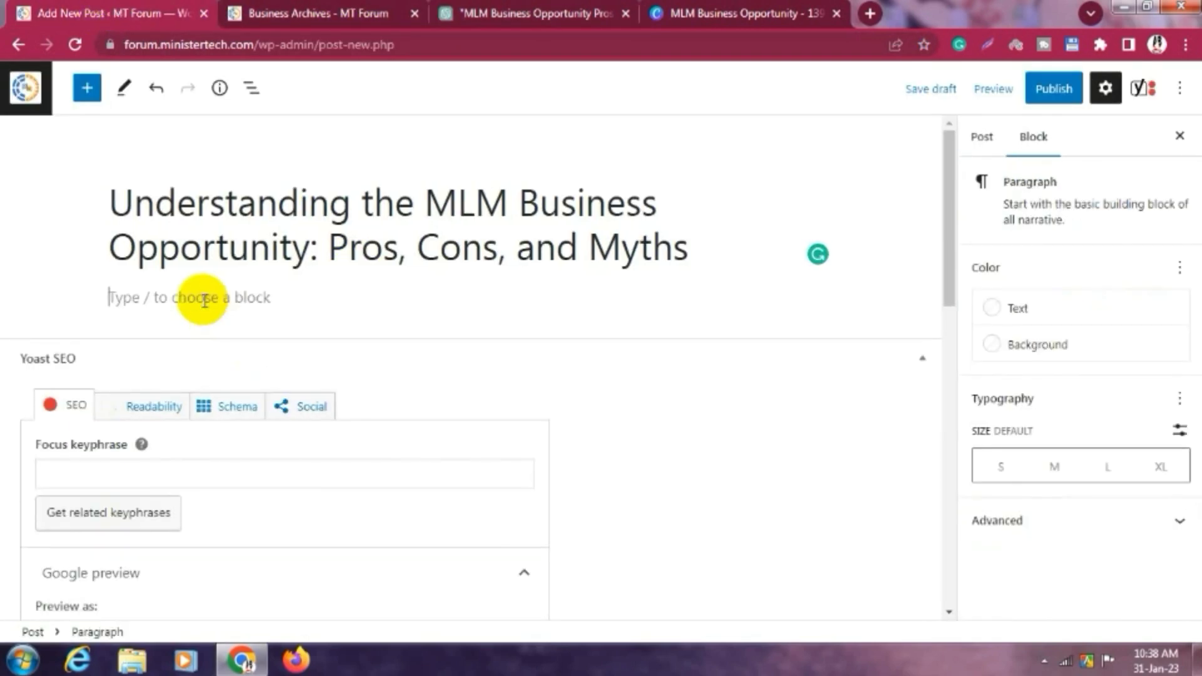
key(ctrl+v)
scroll(204, 301, up, 20)
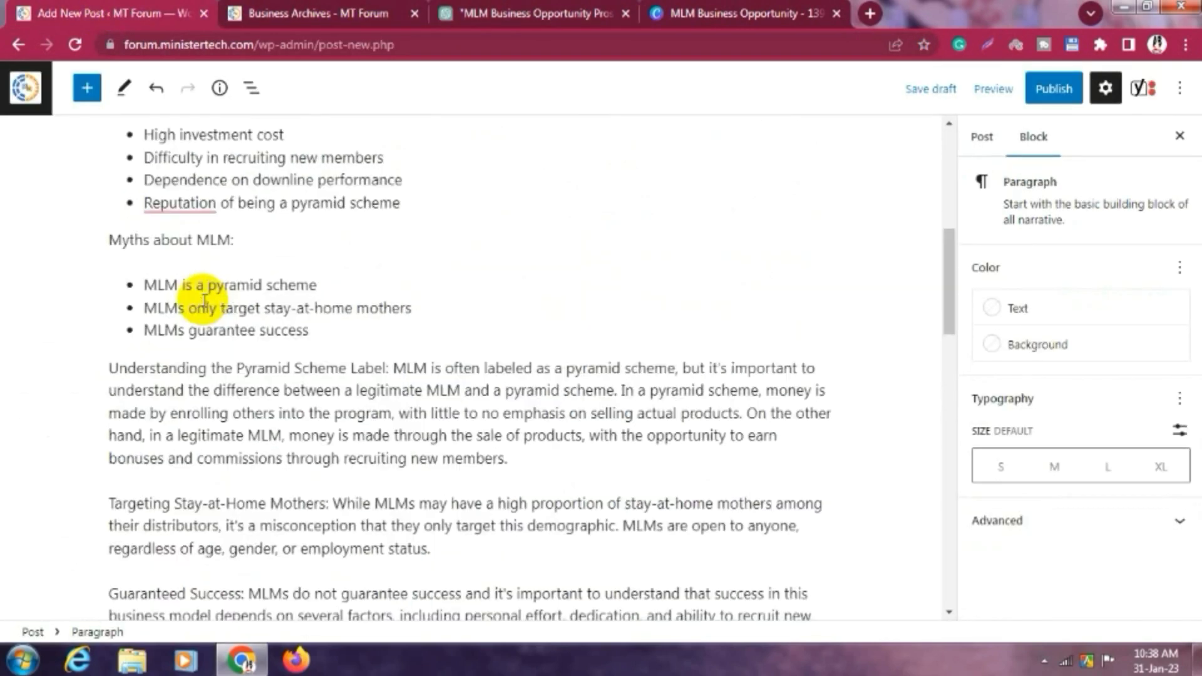
scroll(111, 376, up, 1)
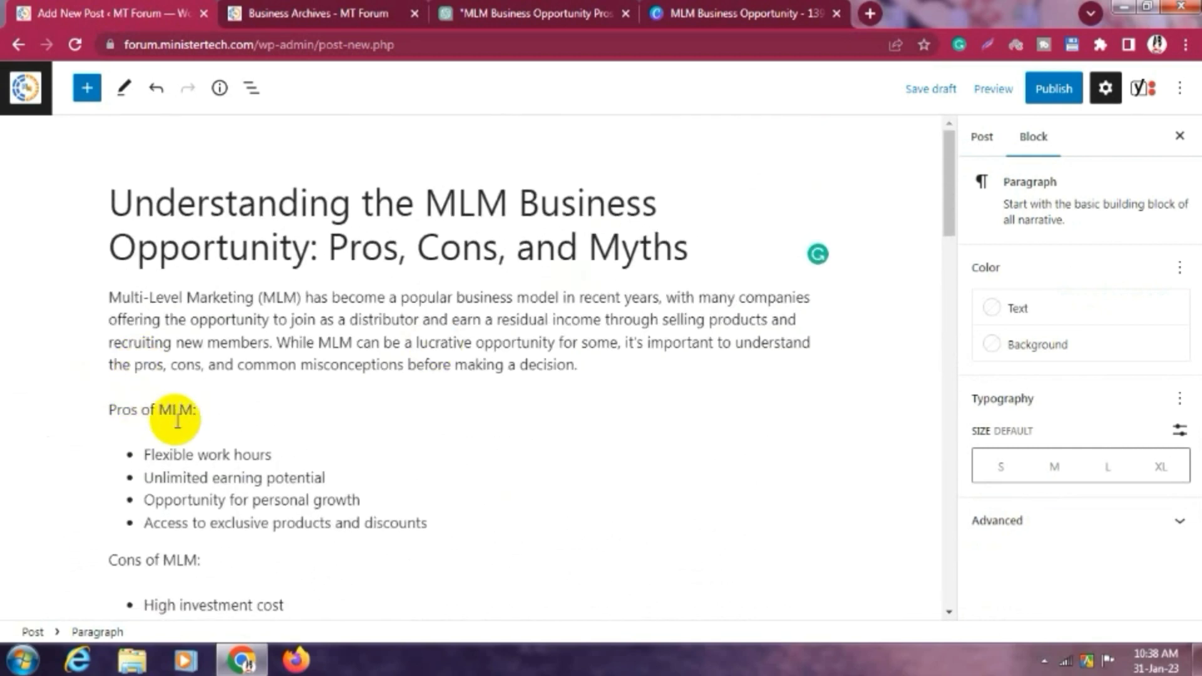
- Copy "MLM Business Opportunity:" from the title into a new paragraph below the introduction and add an empty paragraph under it
drag(407, 203, 297, 248)
key(ctrl+c)
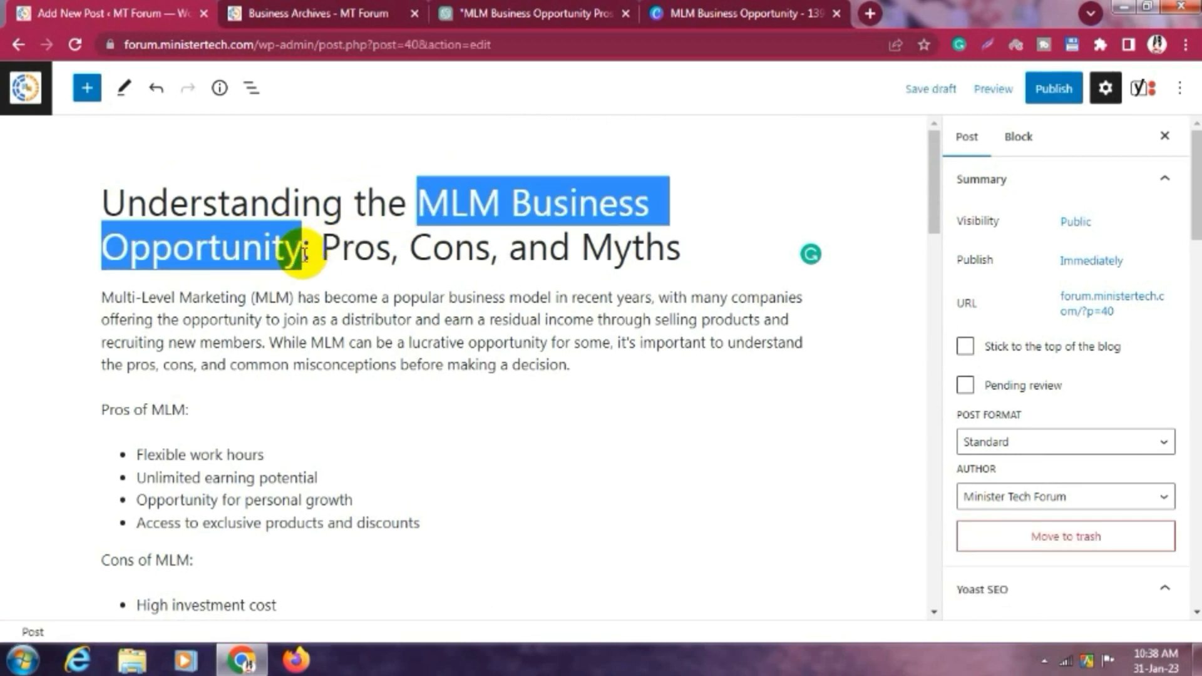
click(615, 368)
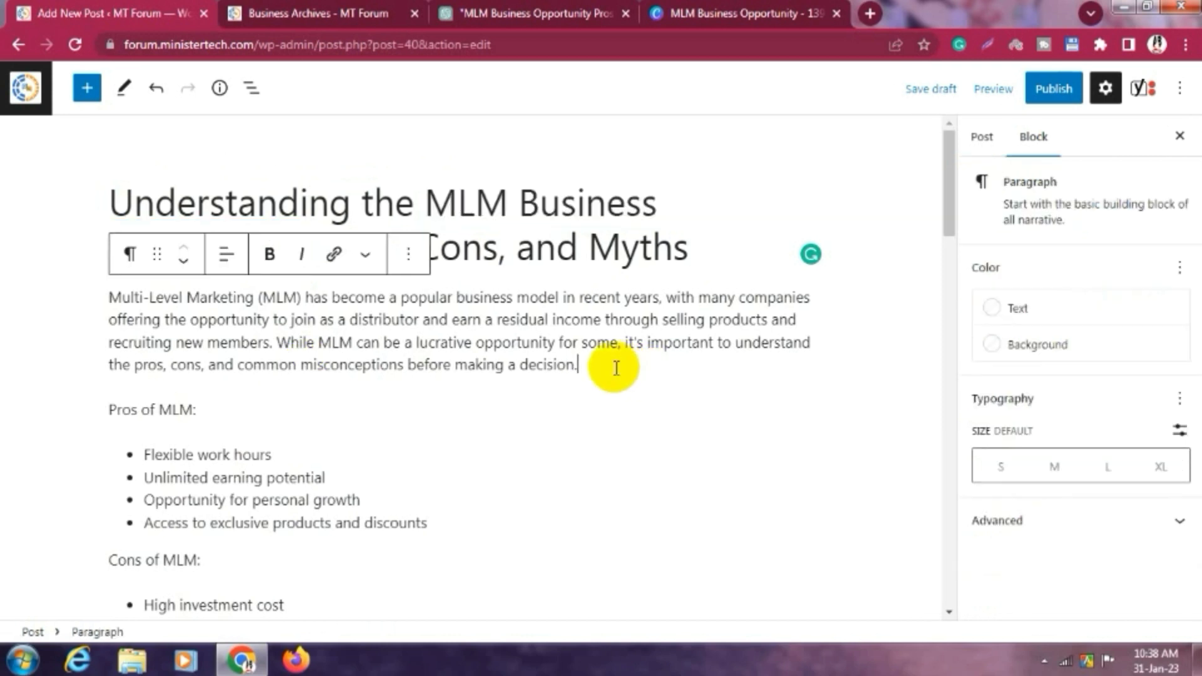
key(Return)
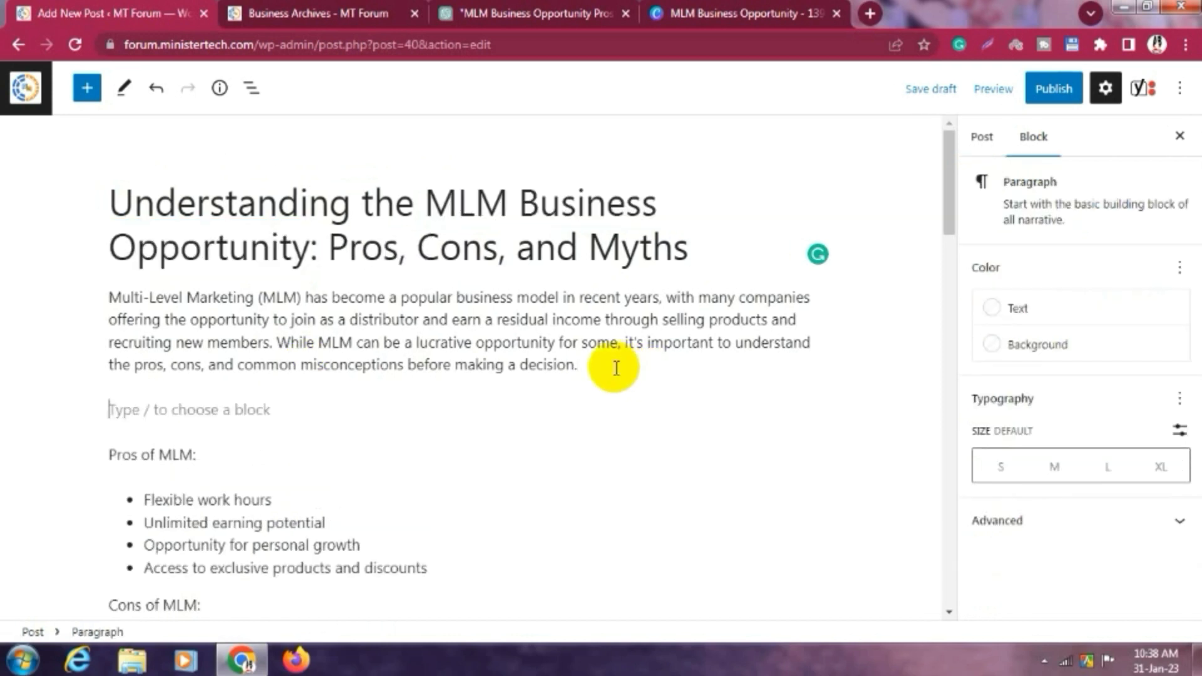
key(ctrl+v)
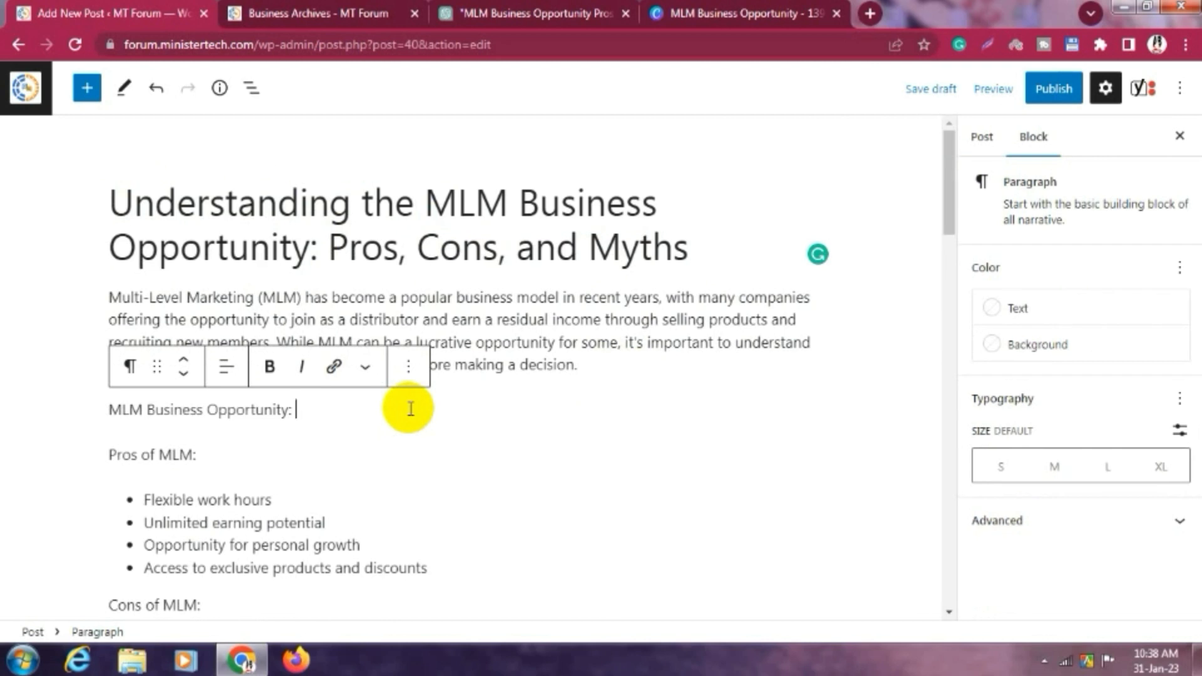
key(Return)
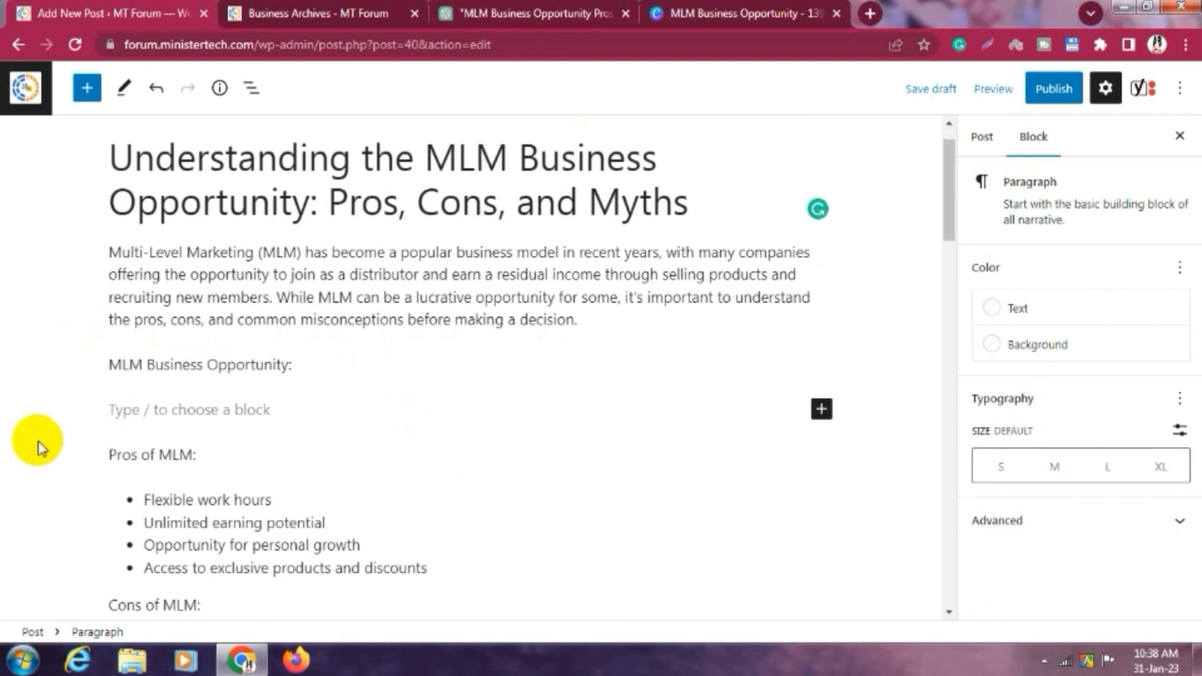
- Switch back to ChatGPT and submit the prompt "write a short note about MLM Business Opportunity."
click(556, 13)
click(456, 579)
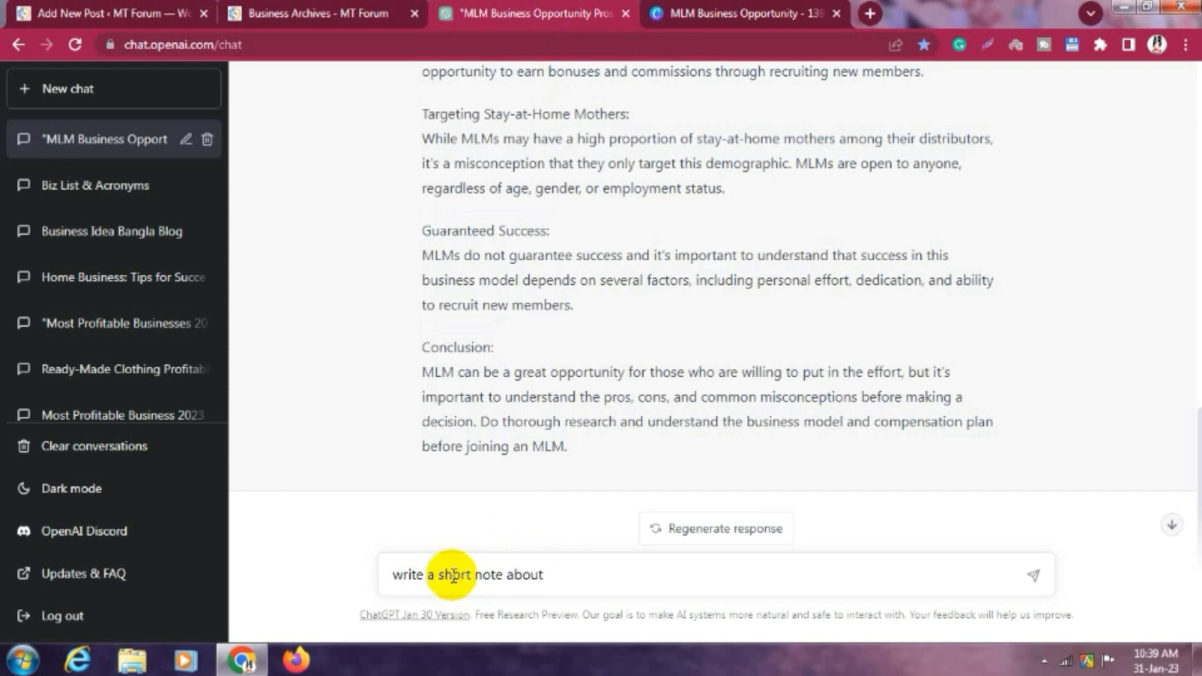
key(ctrl+v)
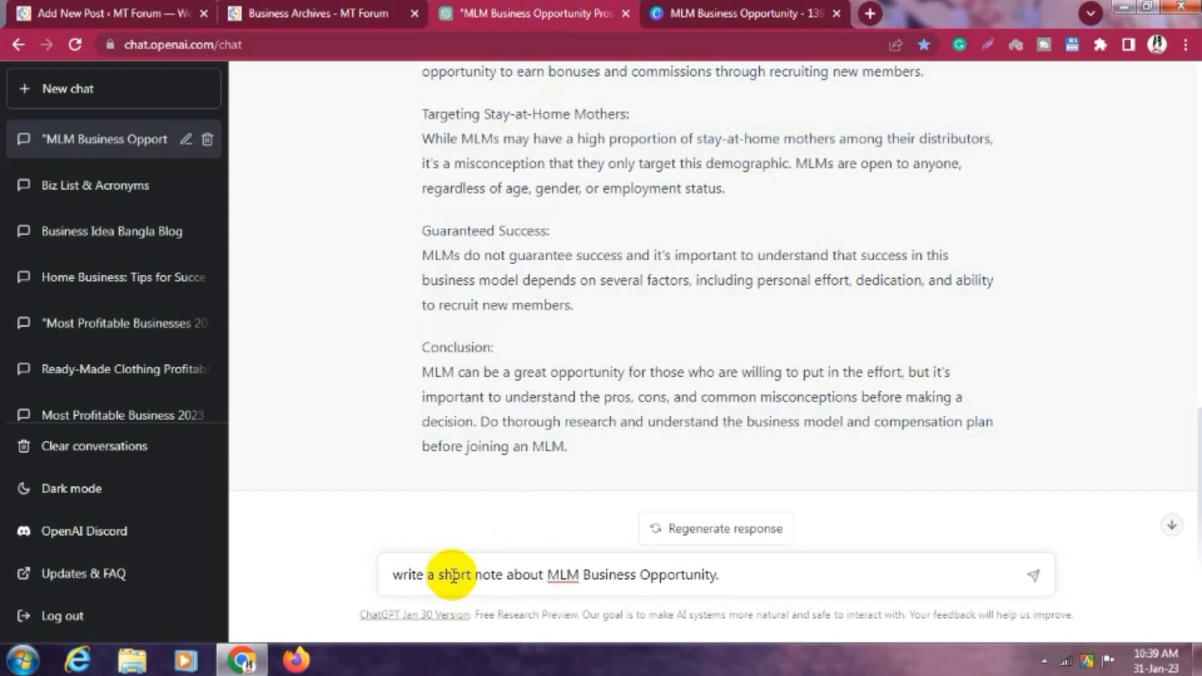
key(Return)
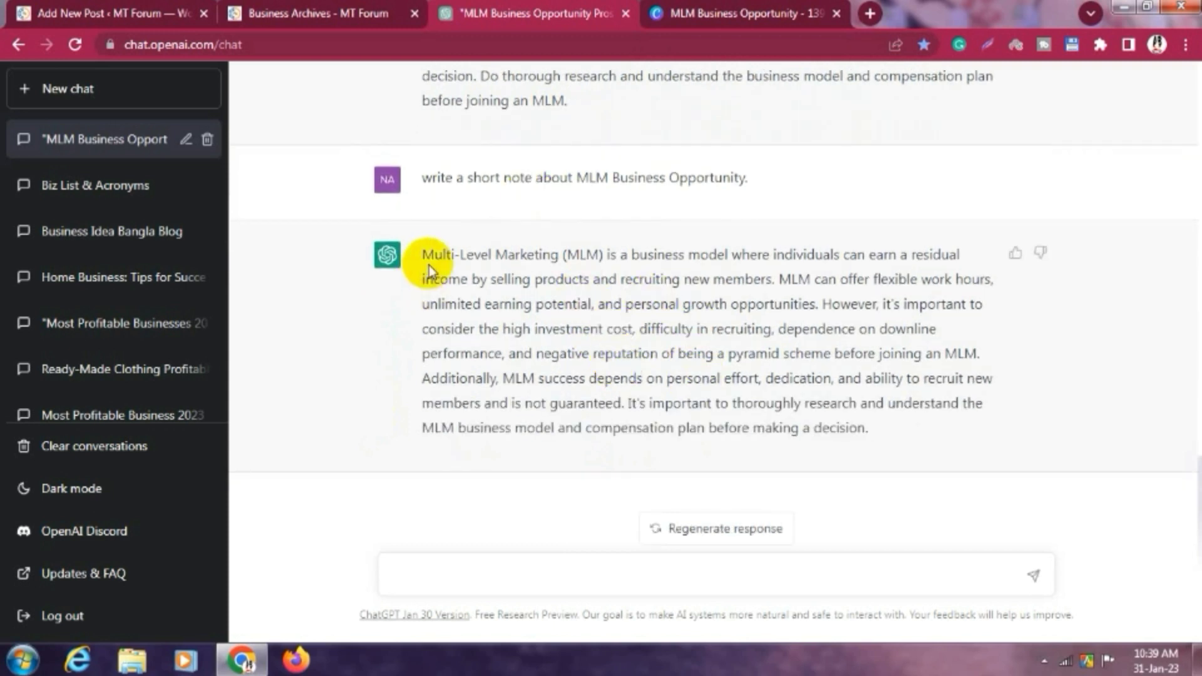
- Copy the whole short note from ChatGPT and paste it into the empty paragraph under "MLM Business Opportunity:" in the WordPress post
drag(425, 255, 934, 421)
key(ctrl+c)
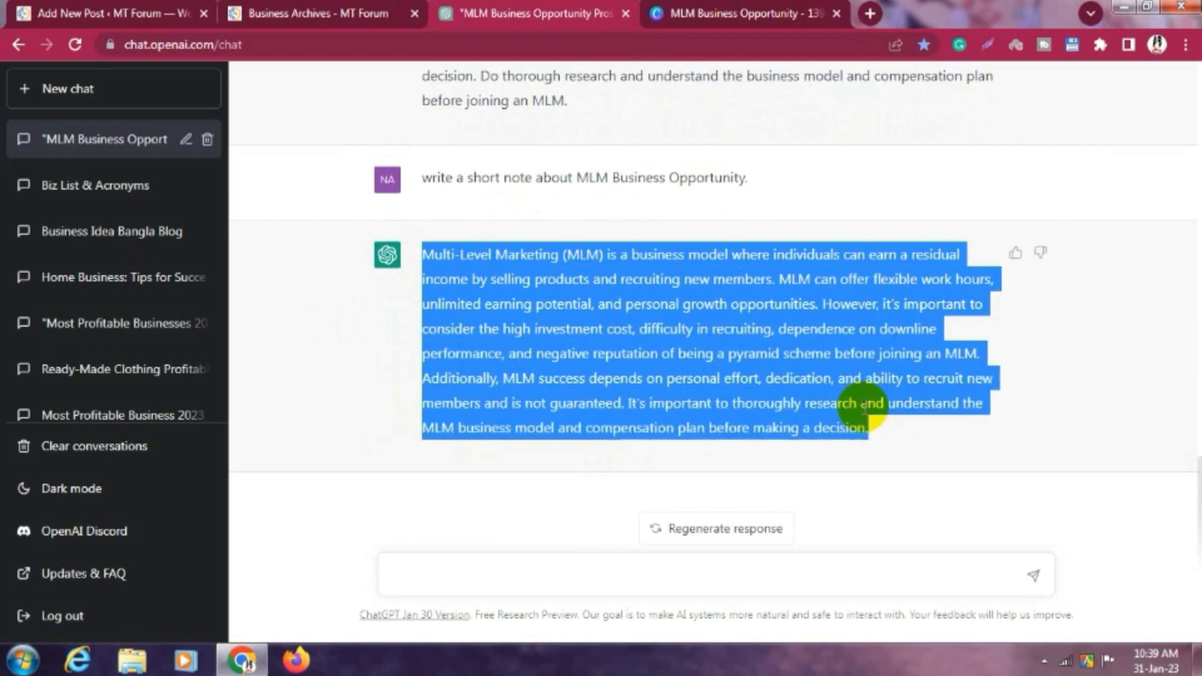
click(65, 9)
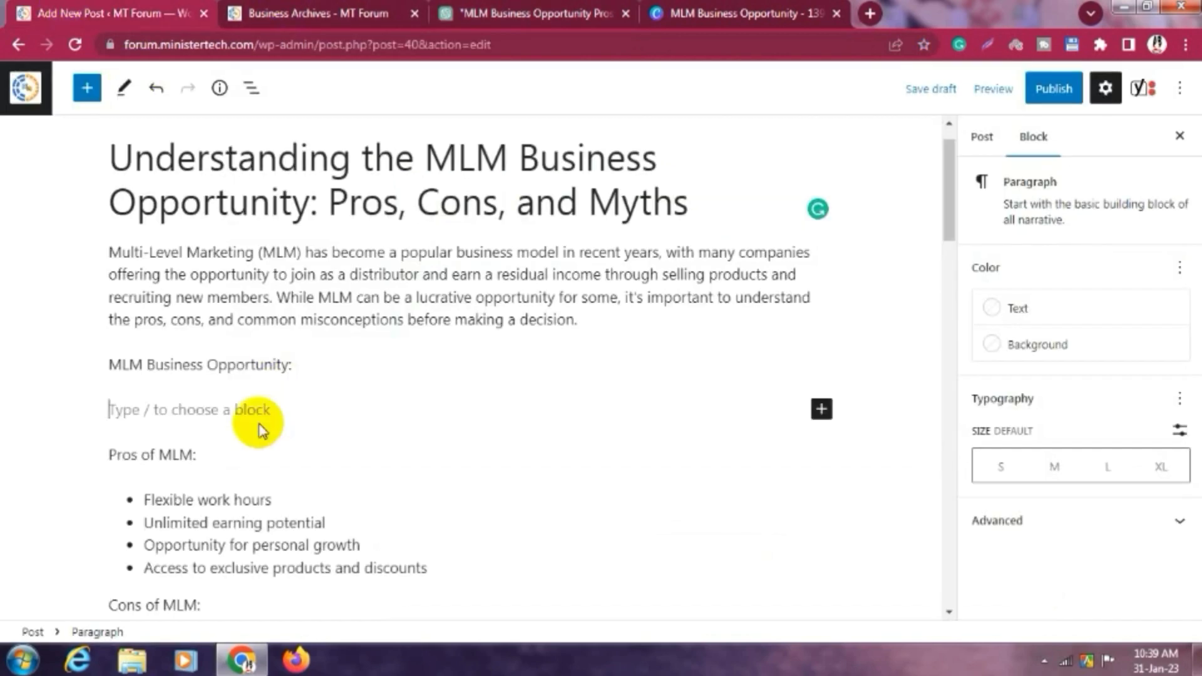
key(ctrl+v)
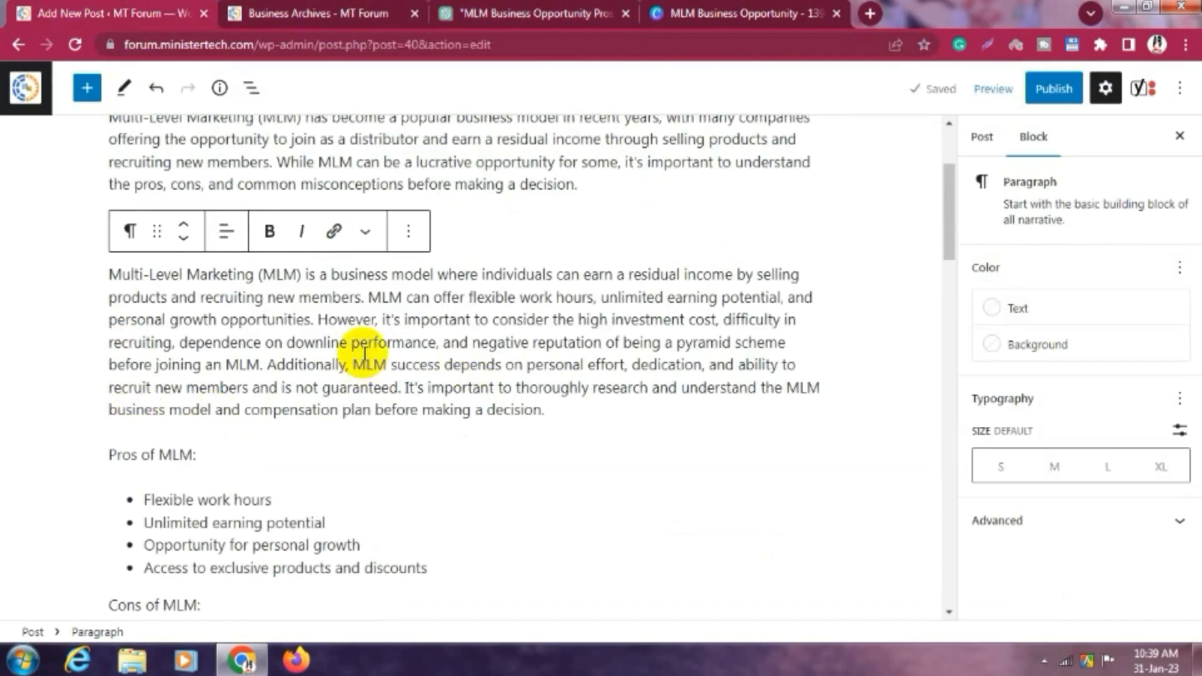
- Convert the "MLM Business Opportunity:" paragraph into an H2 heading
scroll(370, 277, up, 2)
click(318, 227)
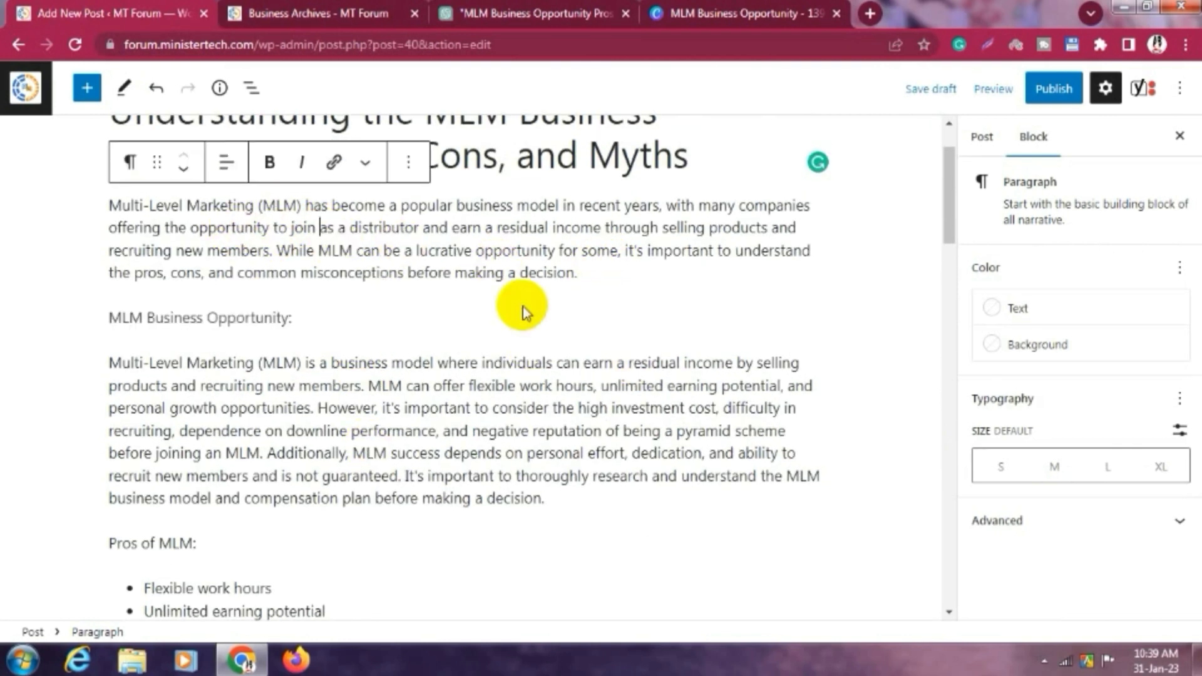
click(193, 320)
click(128, 273)
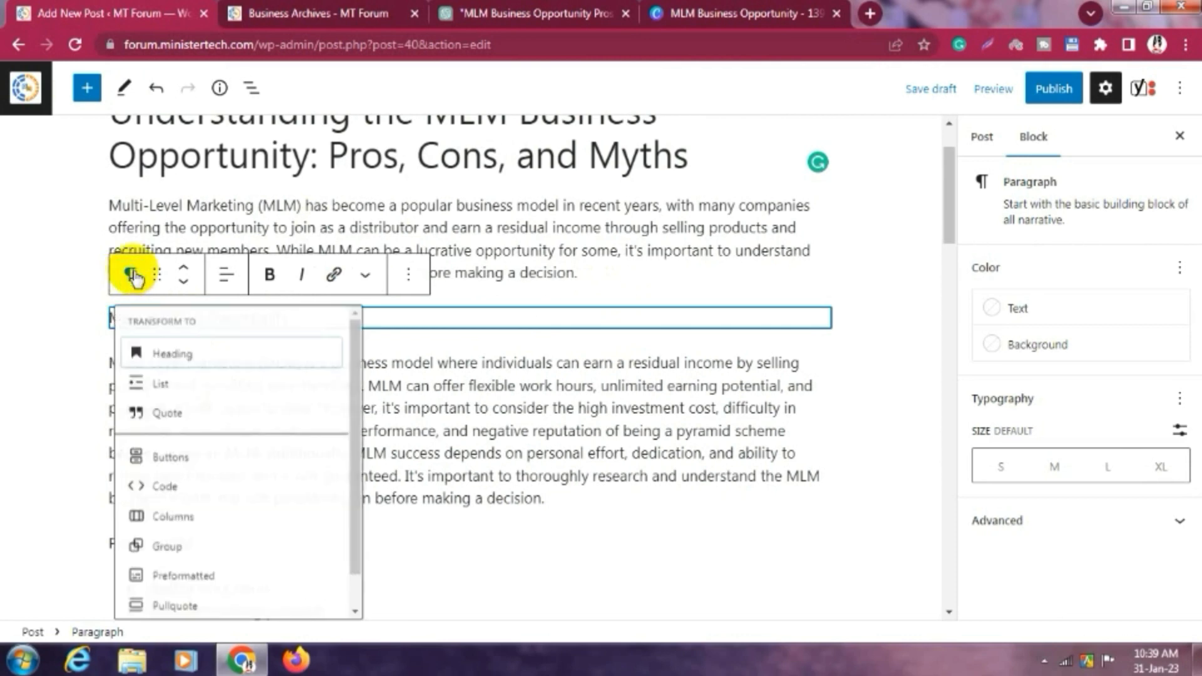
click(187, 363)
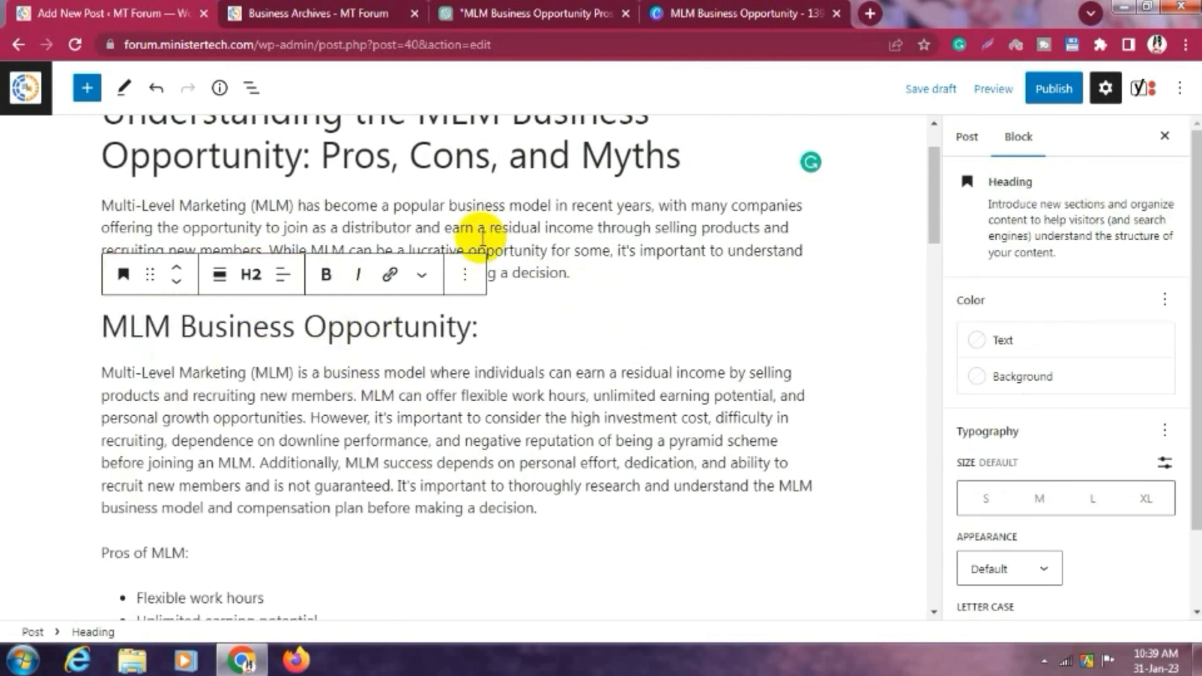
scroll(317, 269, up, 1)
scroll(341, 360, down, 1)
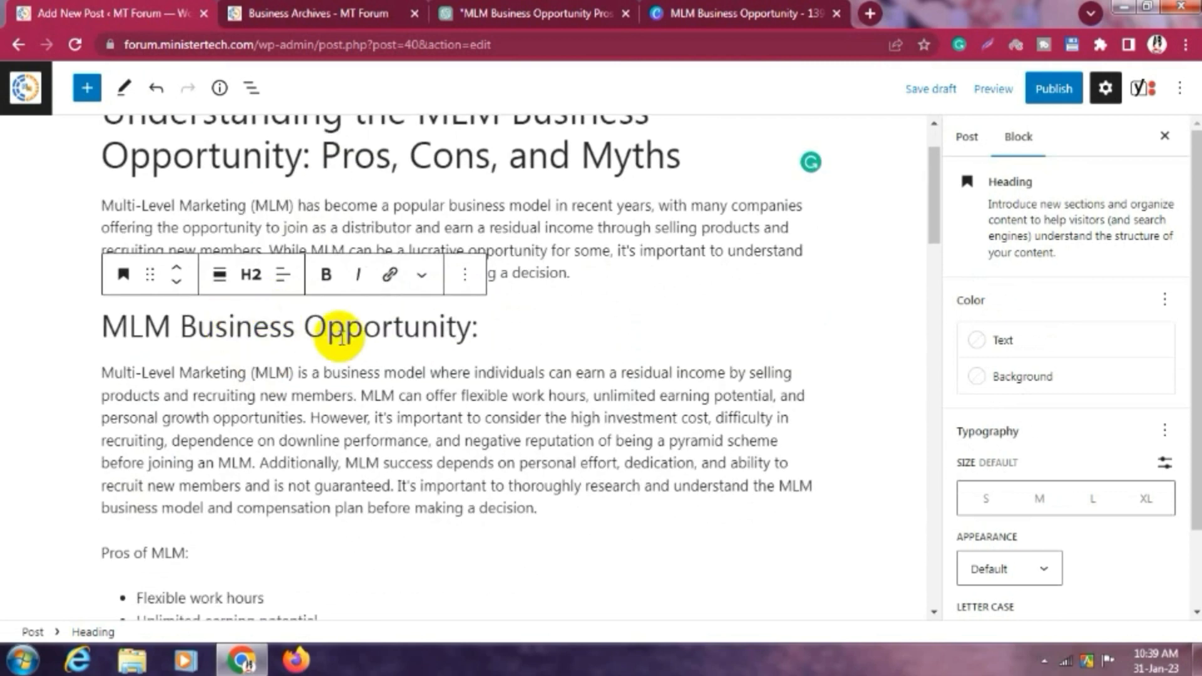
- Convert the "Pros of MLM:" paragraph into an H3 heading
scroll(319, 323, down, 3)
click(171, 376)
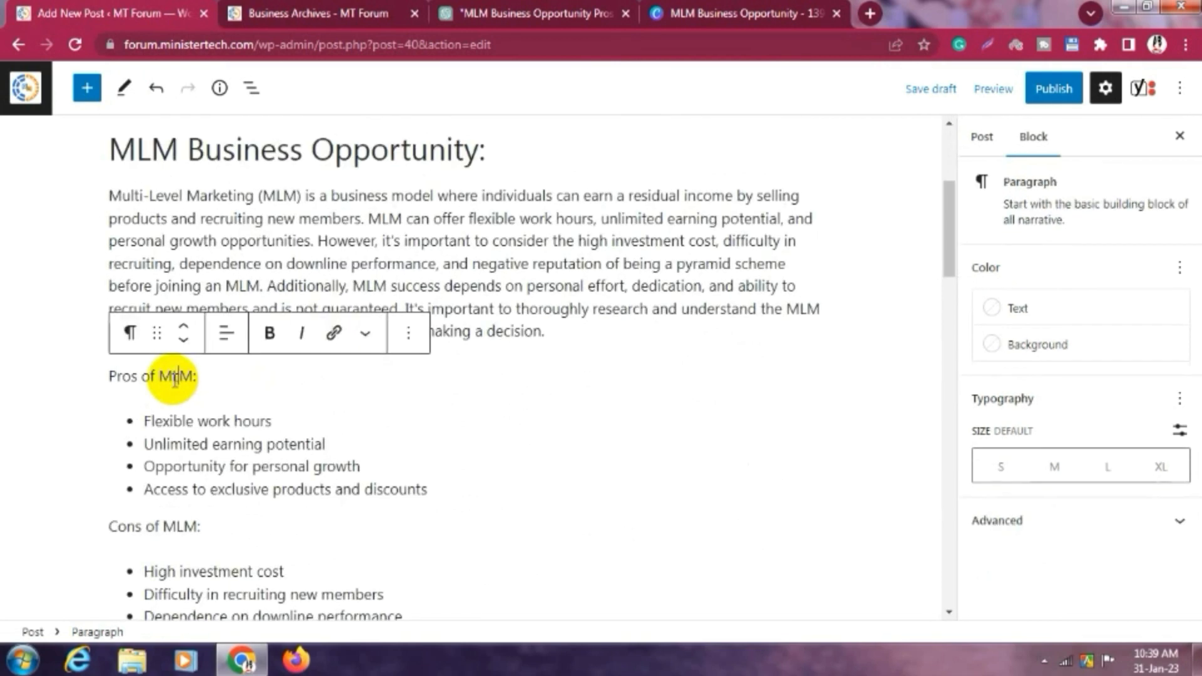
click(127, 335)
click(182, 414)
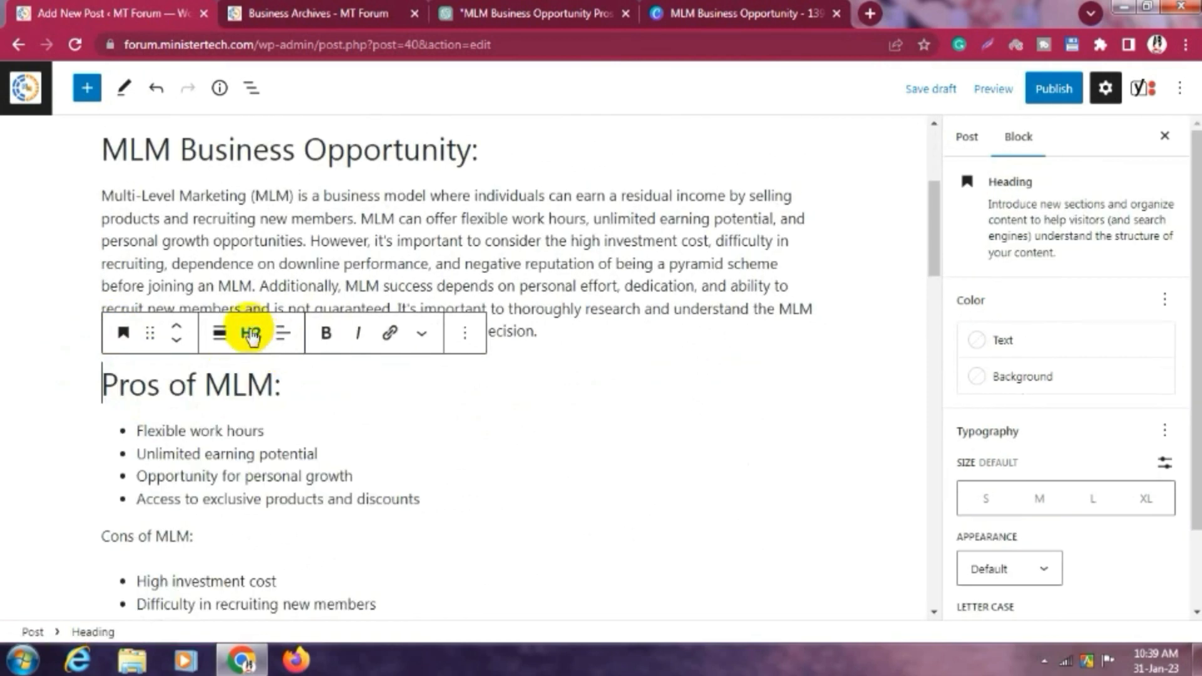
click(251, 334)
click(258, 452)
- Convert the "Cons of MLM:" paragraph into a heading and set its level to H3
scroll(207, 426, down, 5)
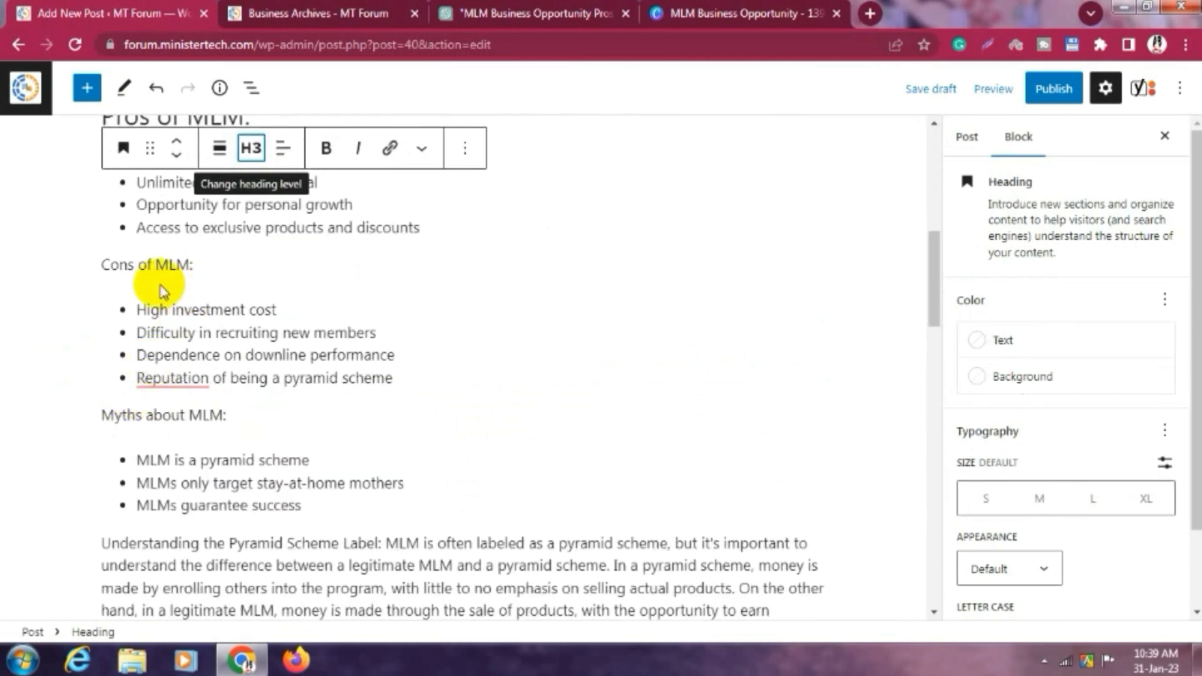
click(139, 264)
click(128, 220)
click(132, 303)
click(250, 221)
click(257, 374)
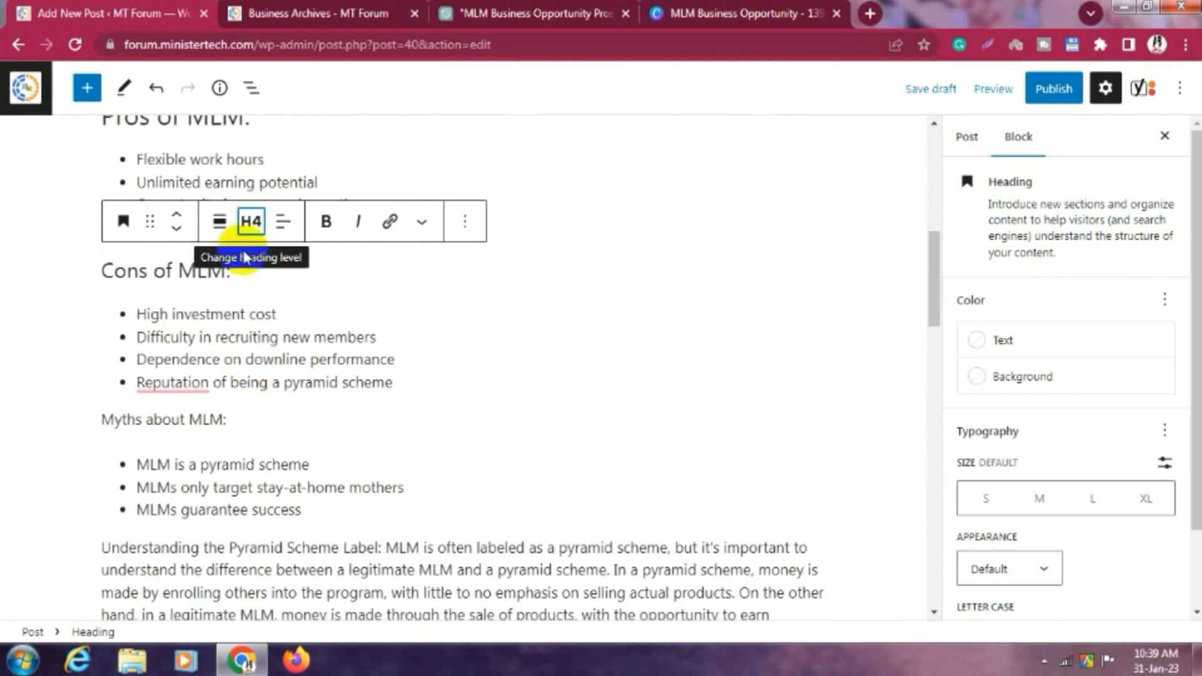
scroll(182, 363, down, 2)
scroll(182, 363, up, 3)
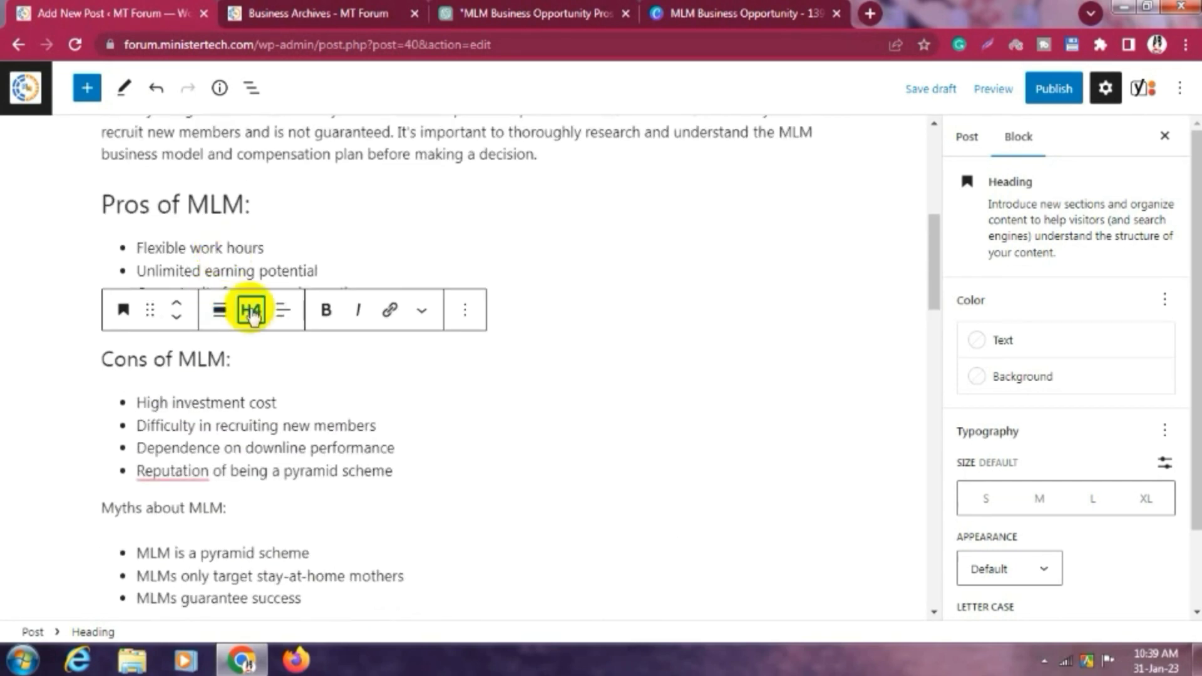
click(262, 427)
- Convert the "Myths about MLM:" paragraph into an H4 heading
scroll(150, 326, down, 3)
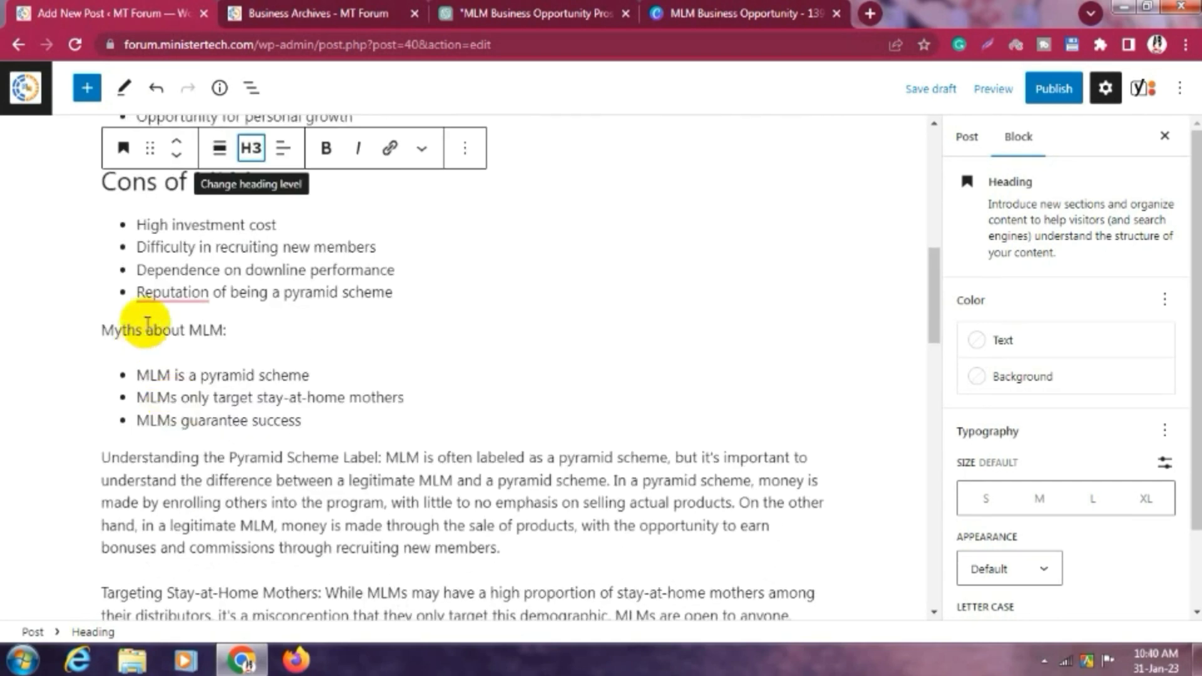
click(155, 327)
click(125, 286)
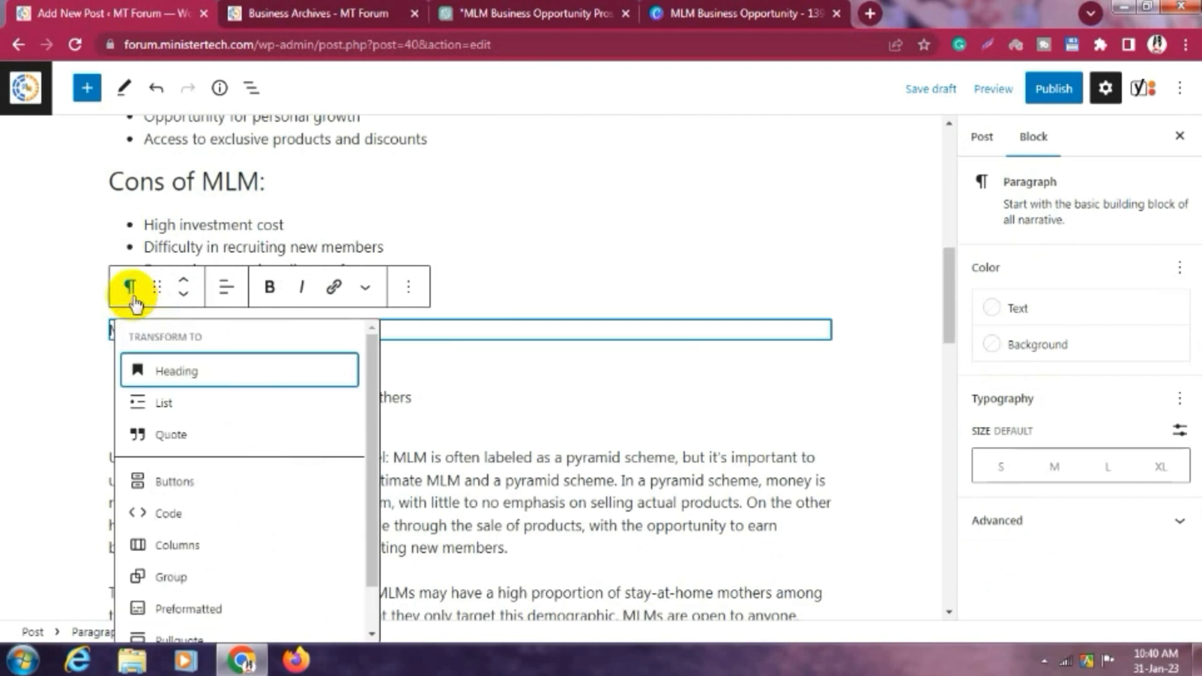
click(161, 369)
click(252, 288)
click(256, 436)
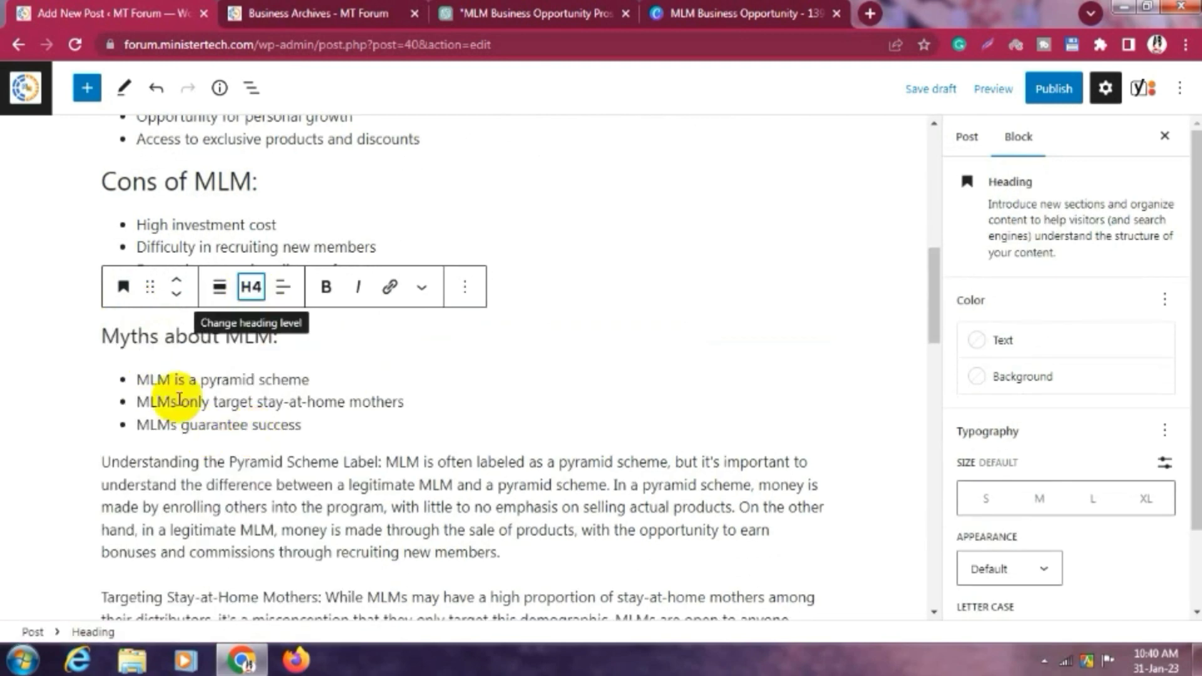
- Split "Conclusion:" from the last paragraph into its own block and convert it into an H4 heading
scroll(148, 397, down, 6)
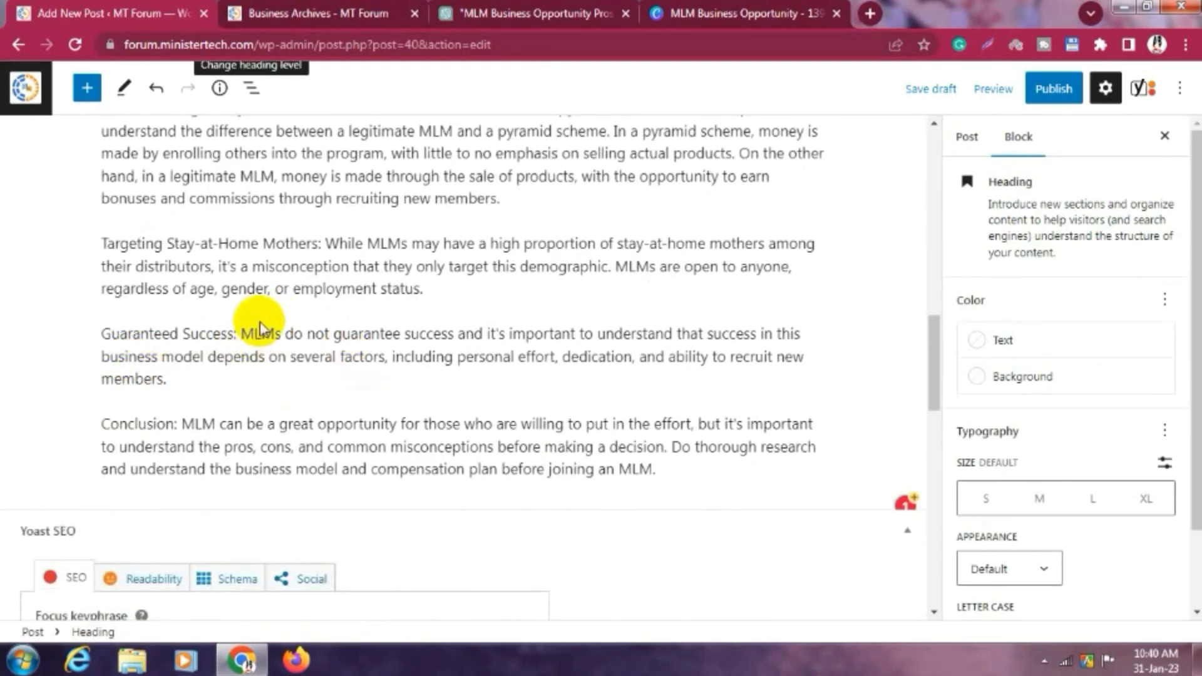
click(186, 422)
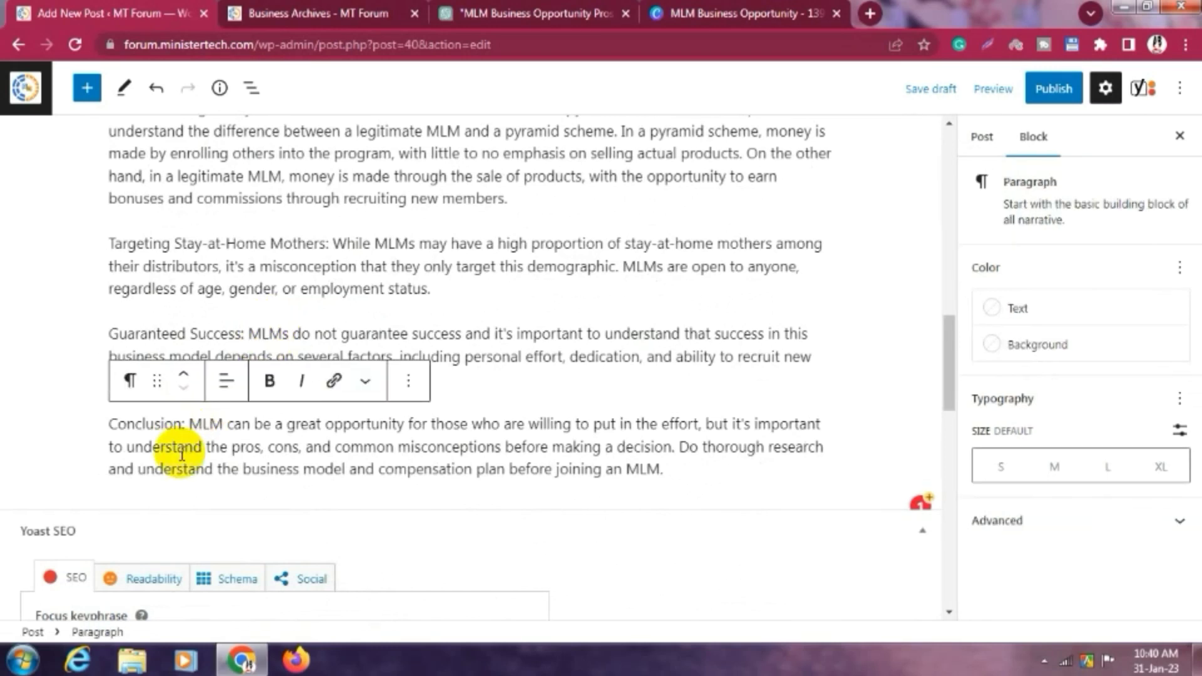
key(Return)
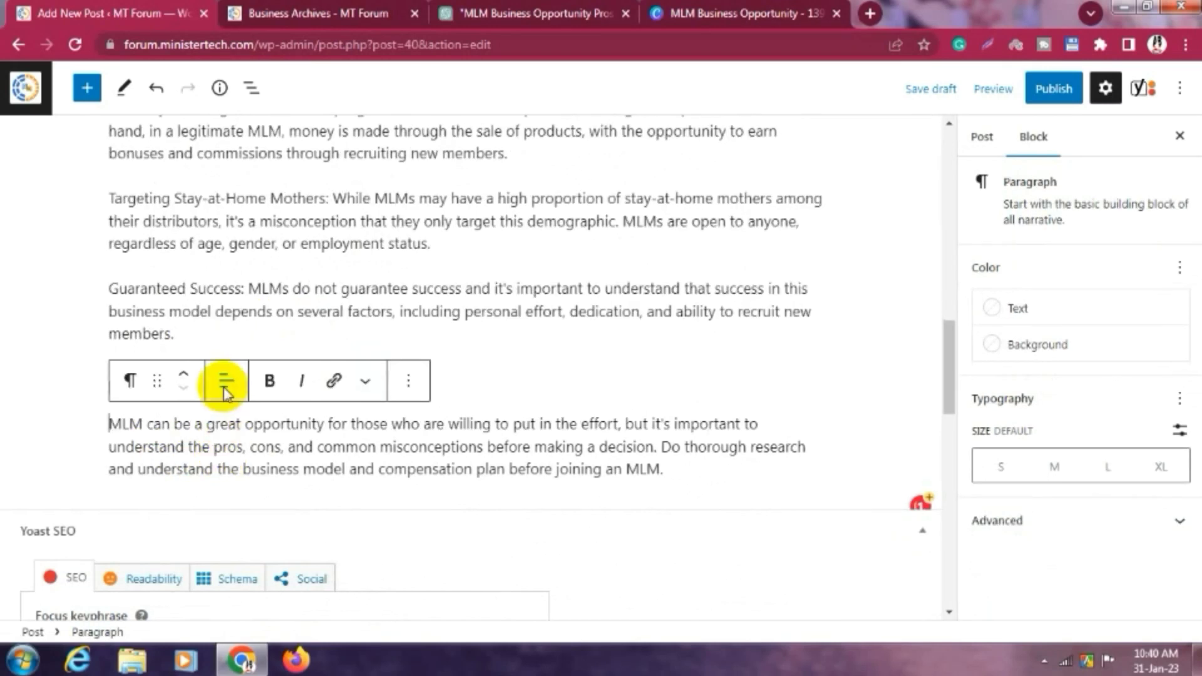
click(482, 378)
click(129, 335)
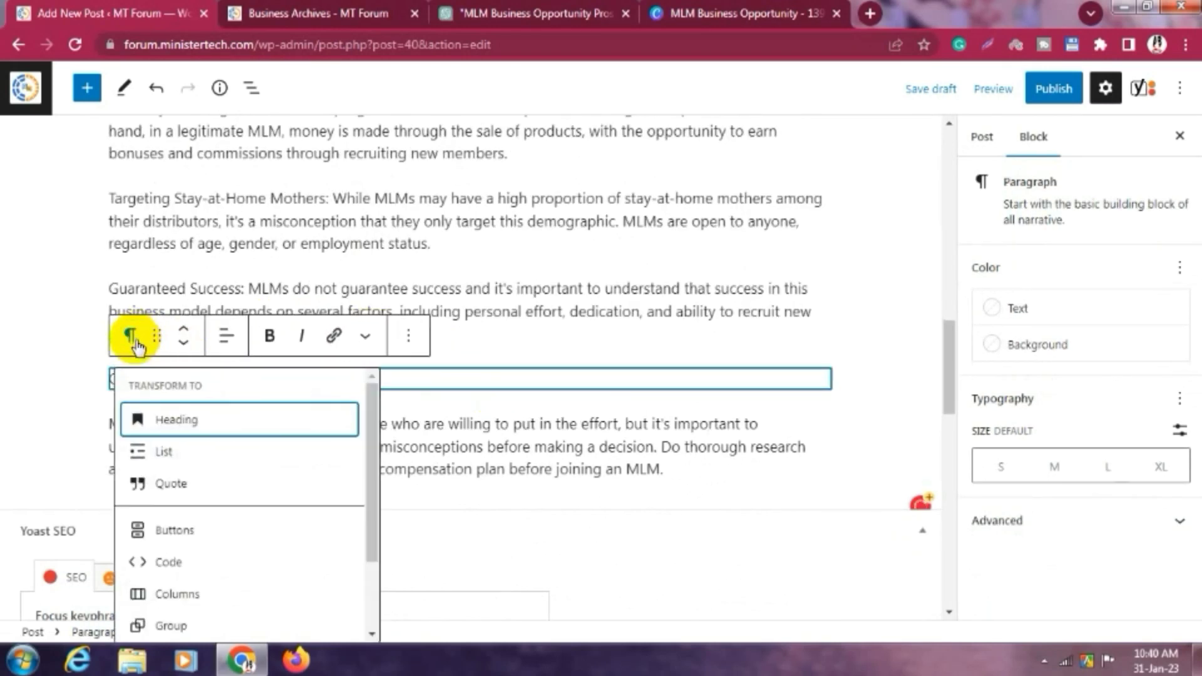
click(179, 421)
click(251, 346)
click(257, 484)
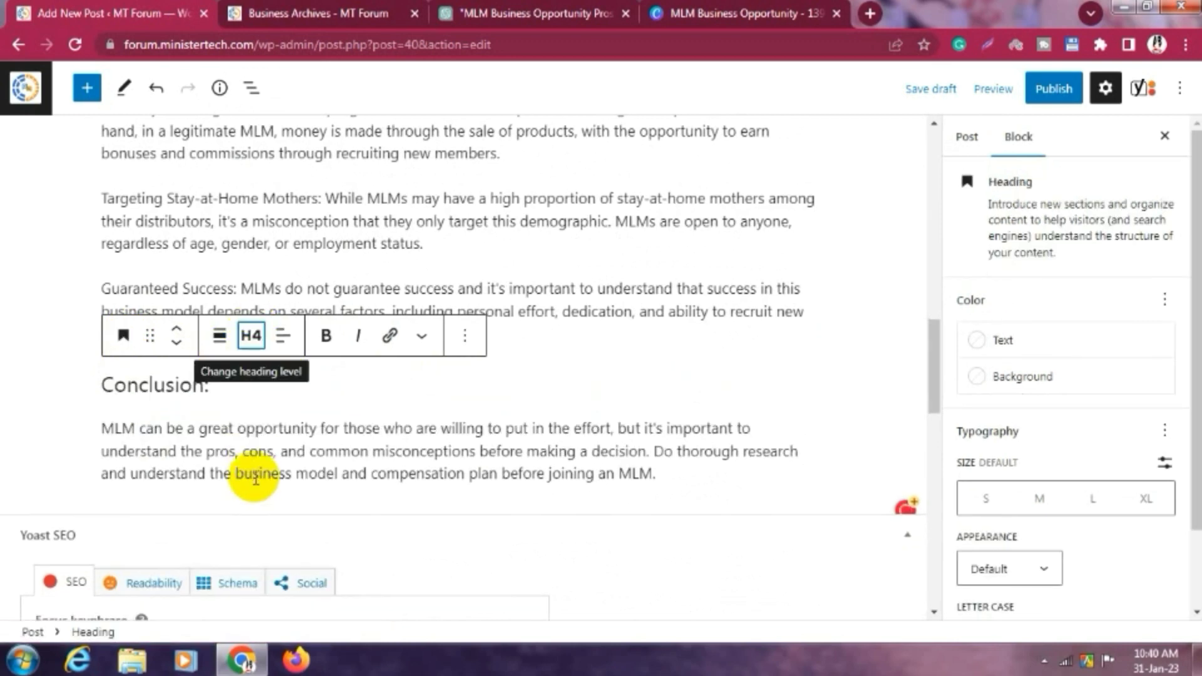
- Make the lead-ins "Targeting Stay-at-Home Mothers" and "Guaranteed Success" bold in their paragraphs above the conclusion
scroll(408, 384, up, 10)
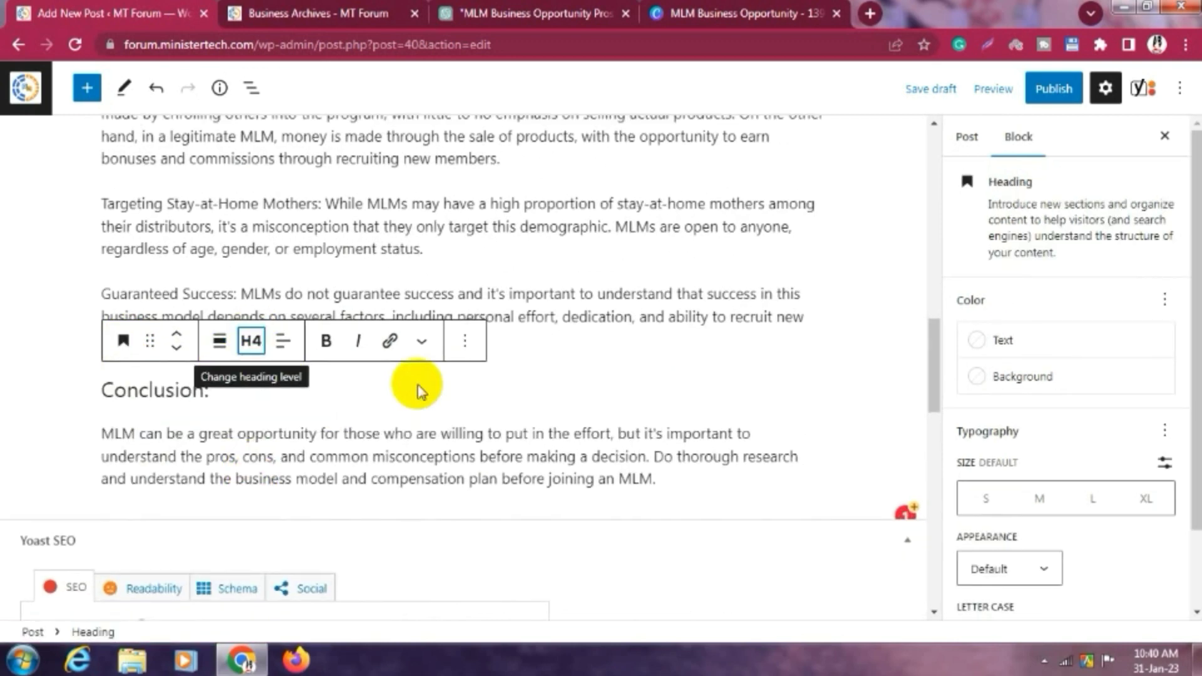
scroll(248, 344, down, 7)
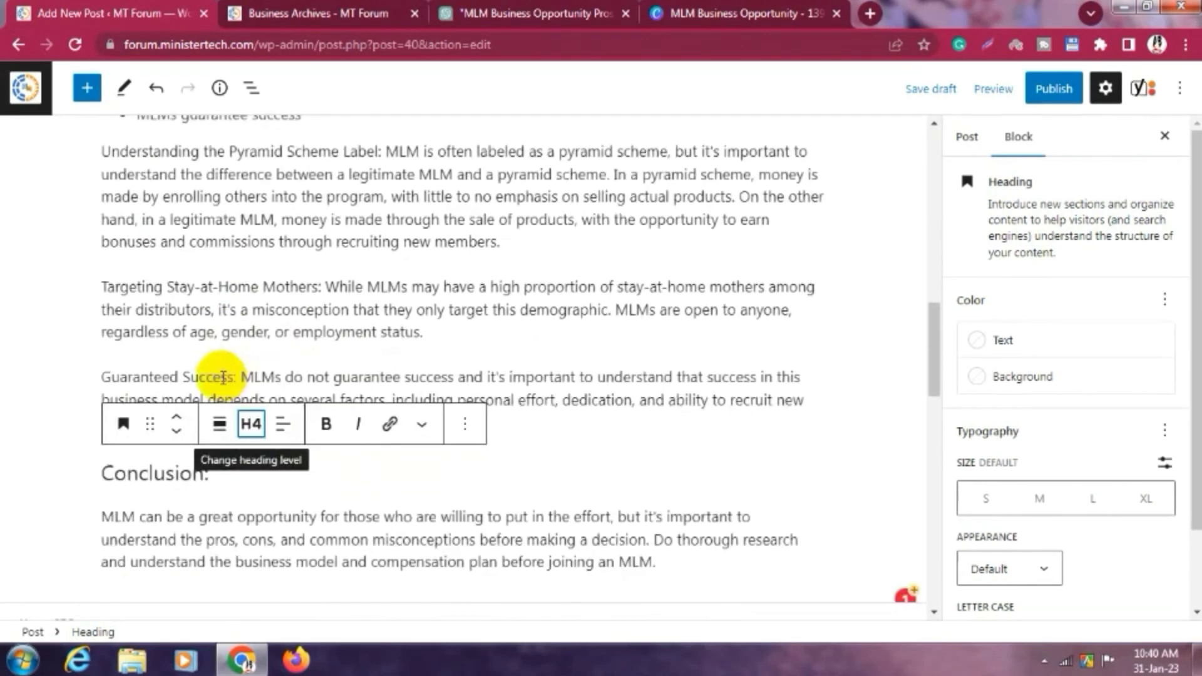
click(302, 291)
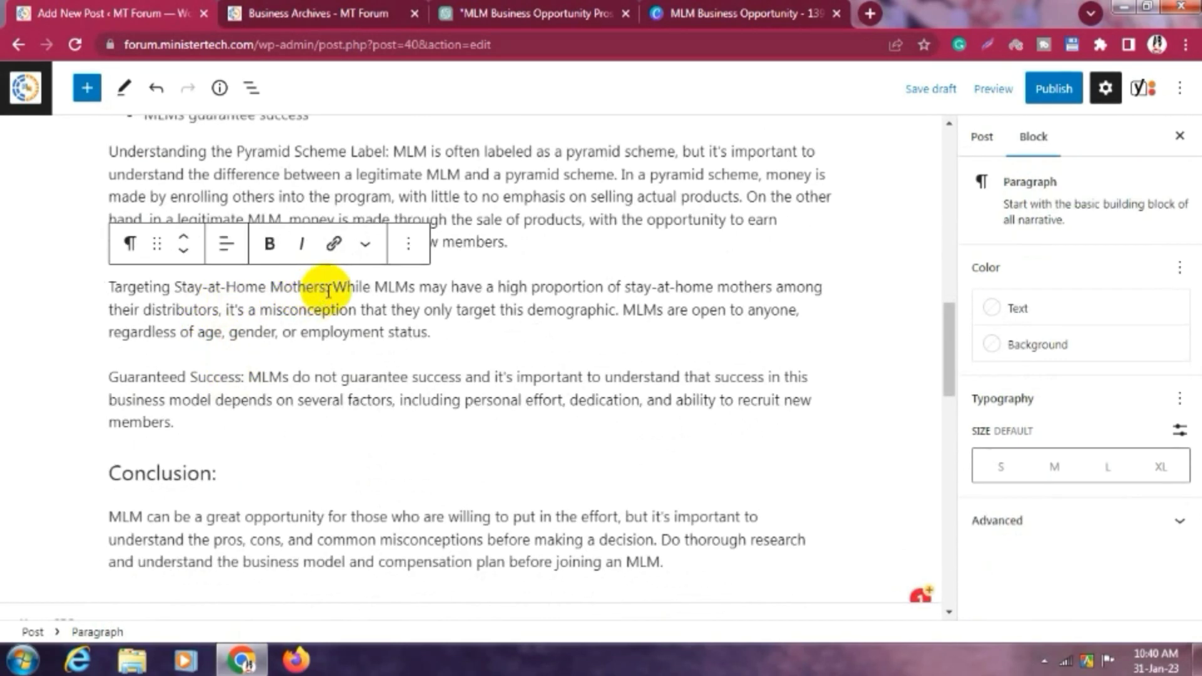
drag(328, 287, 103, 276)
click(270, 245)
click(190, 377)
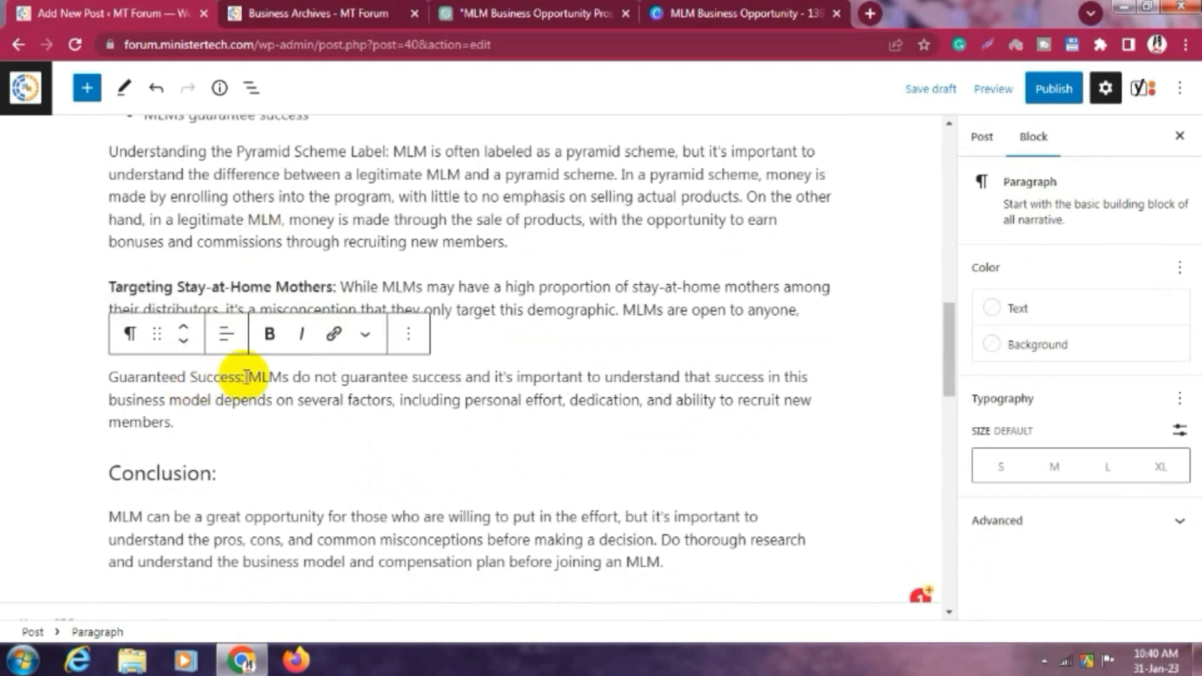
drag(247, 377, 136, 374)
click(270, 334)
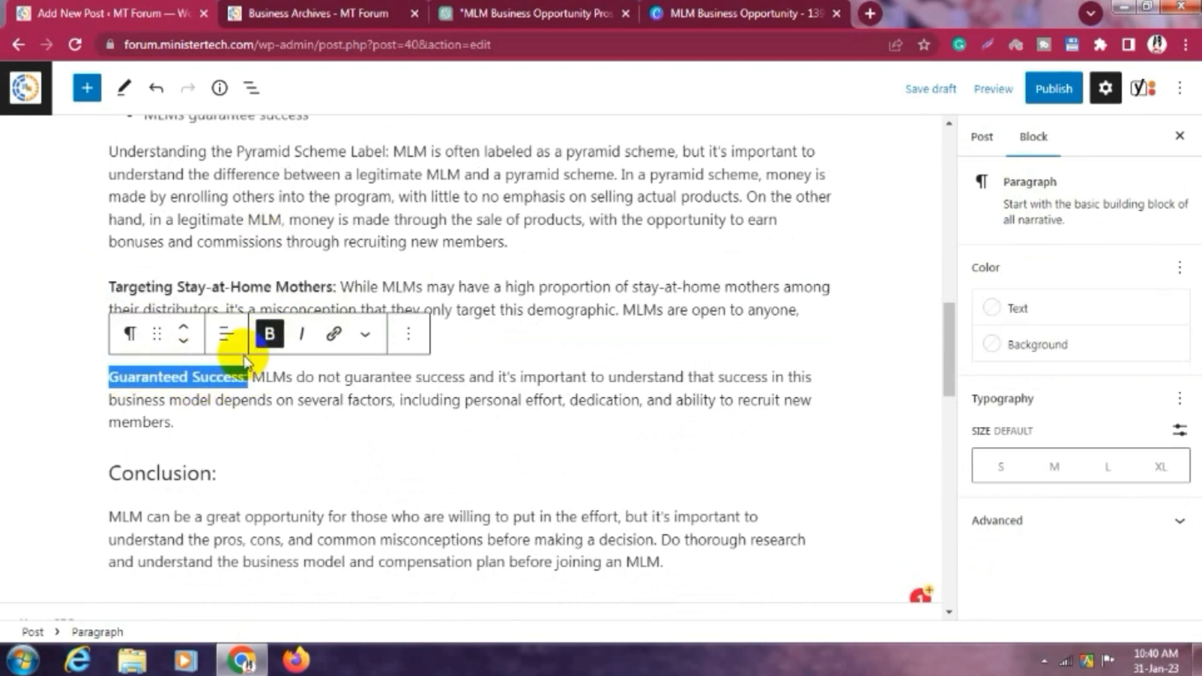
- Make the lead-in "Understanding the Pyramid Scheme Label" bold in the paragraph below the myths list
scroll(143, 391, up, 4)
click(230, 404)
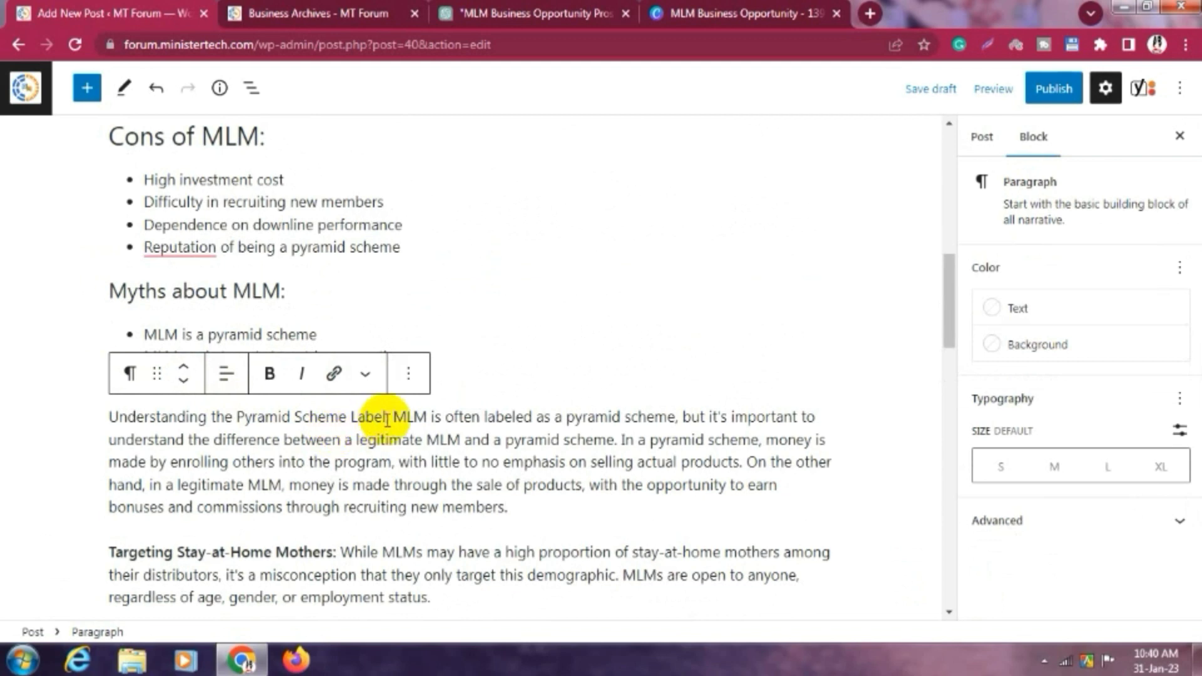
drag(389, 413, 88, 410)
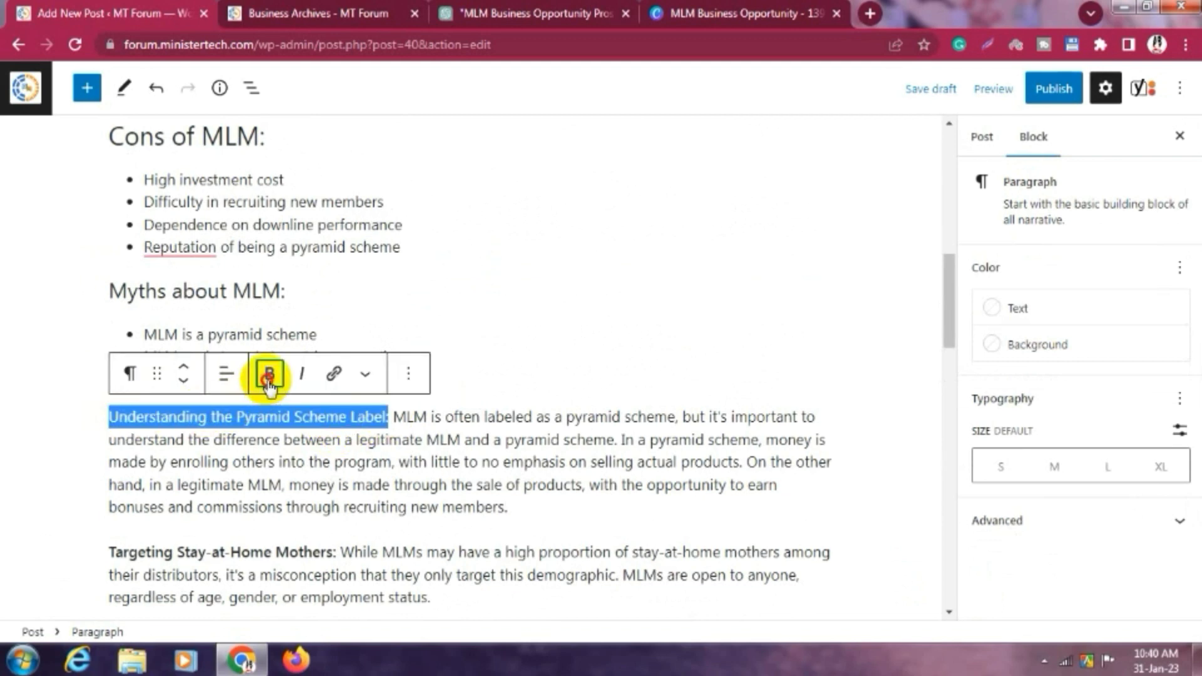
click(268, 375)
click(282, 275)
- Review the formatted headings and bold lead-ins throughout the whole post
scroll(207, 401, down, 2)
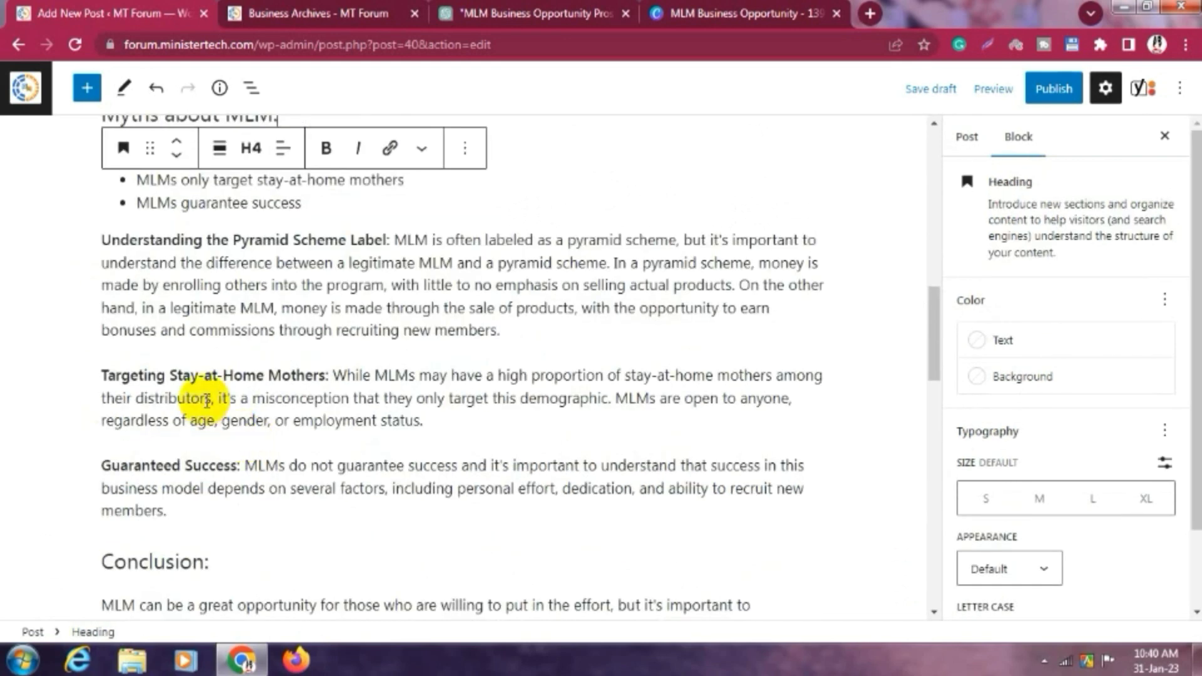
scroll(206, 400, up, 15)
scroll(316, 472, down, 3)
scroll(335, 392, up, 3)
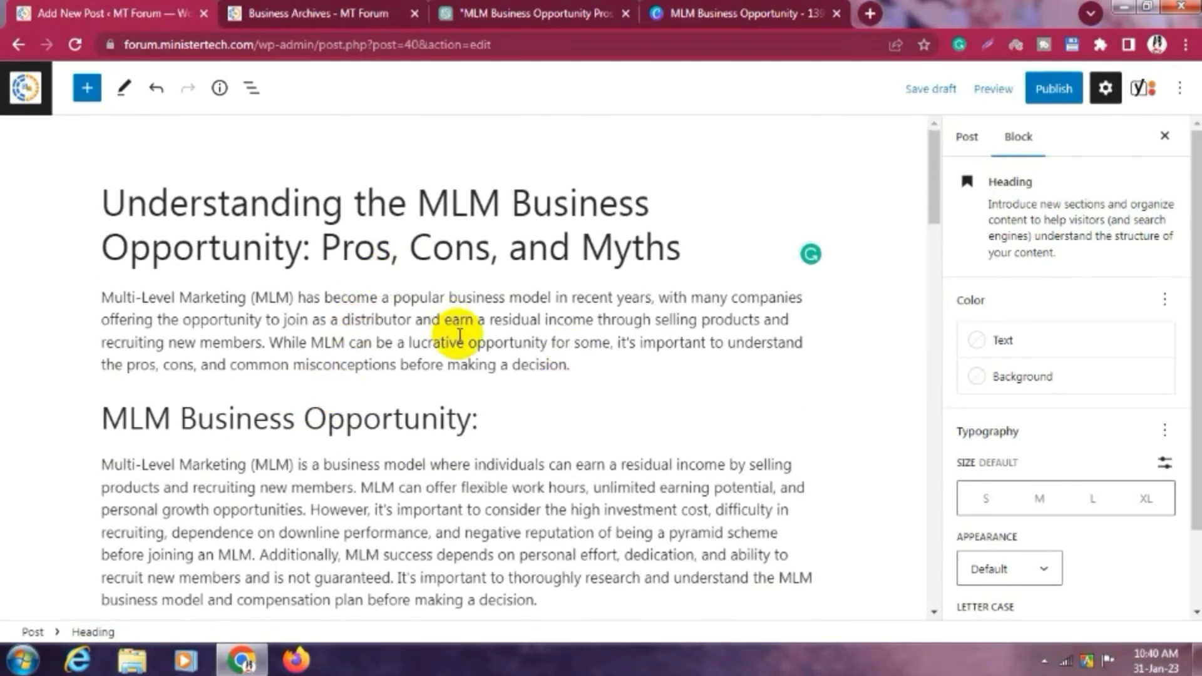
scroll(236, 335, down, 20)
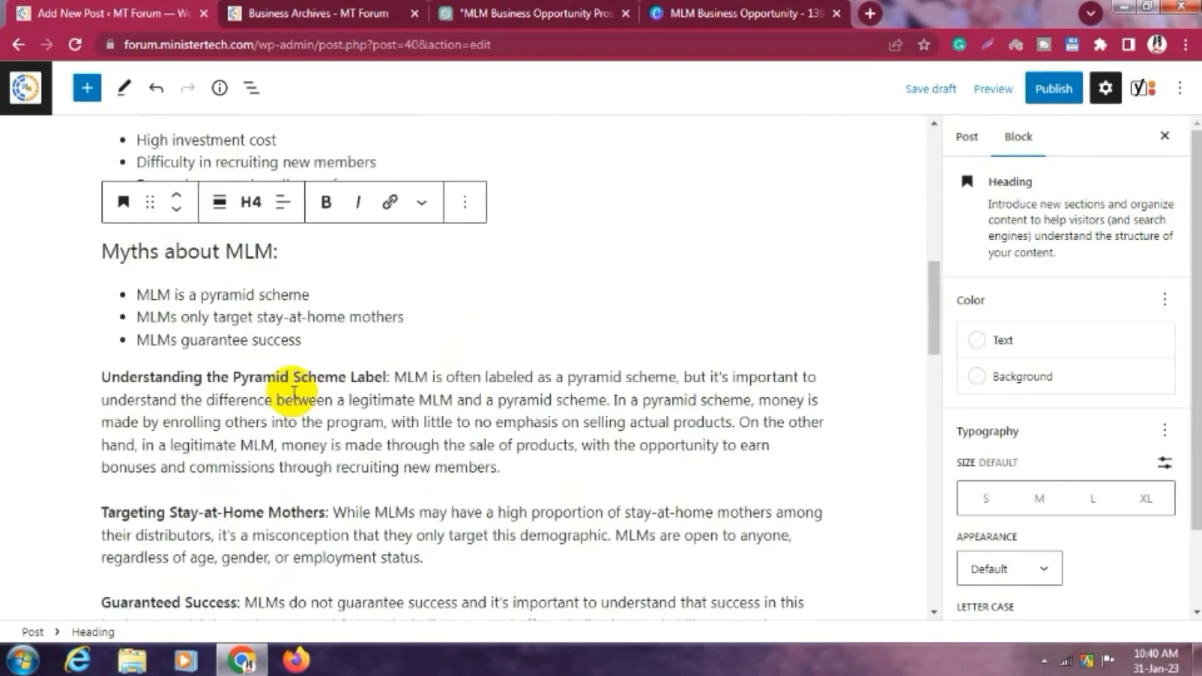
scroll(384, 357, up, 12)
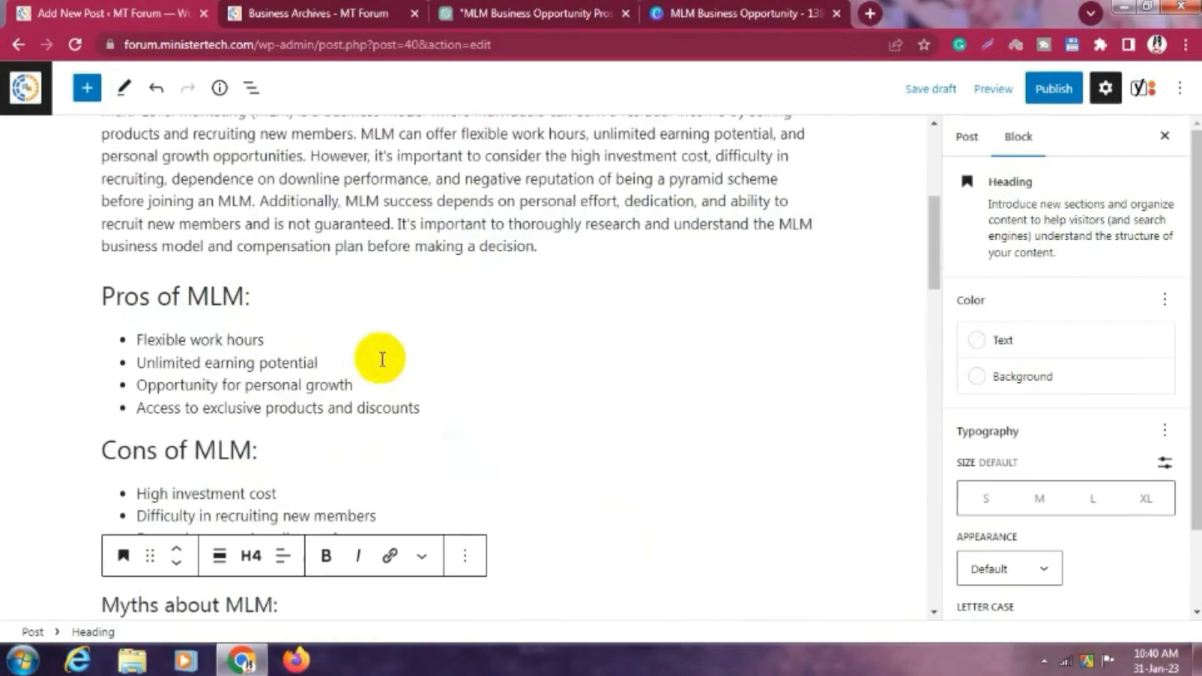
scroll(388, 358, up, 4)
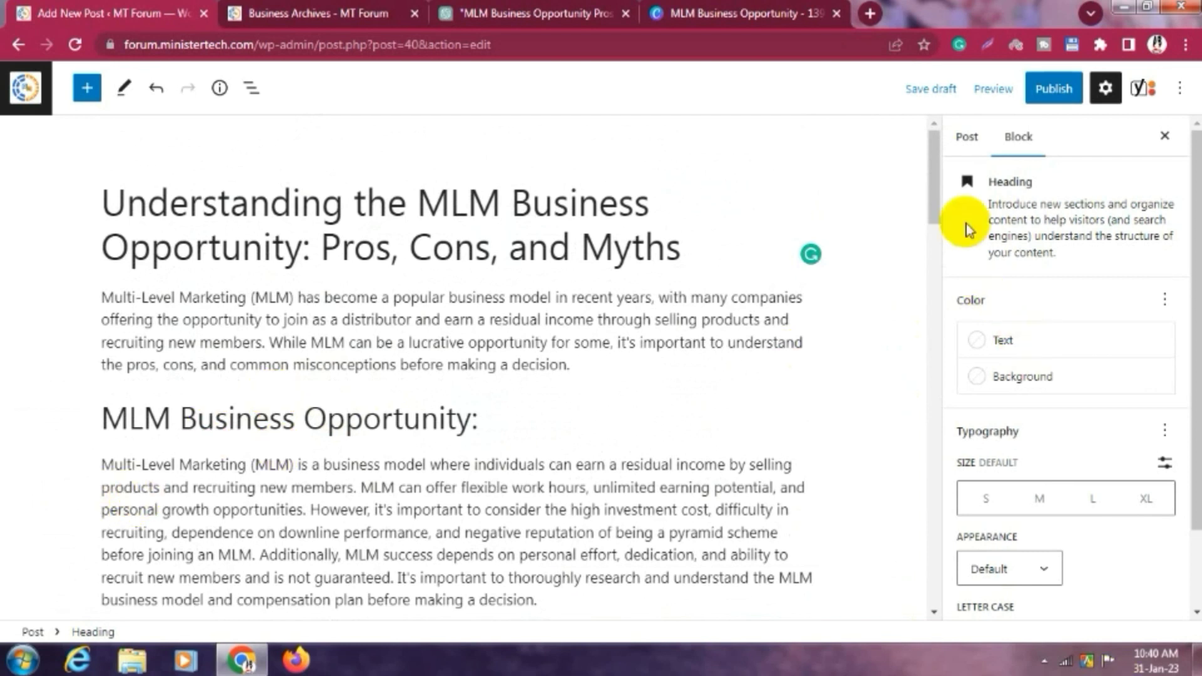
- Assign the post to the Business category in the post settings
click(977, 138)
scroll(1073, 376, down, 8)
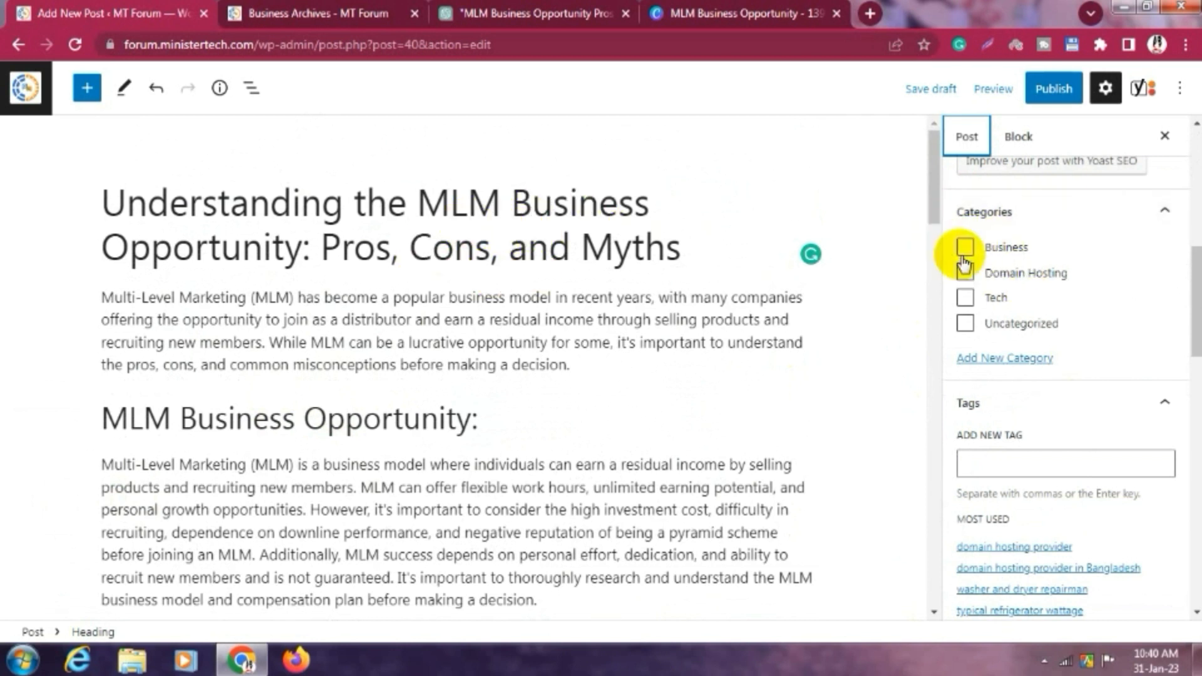
scroll(992, 432, down, 2)
- Copy "MLM Business Opportunity" without the colon from the H2 heading and add it as a post tag
click(984, 369)
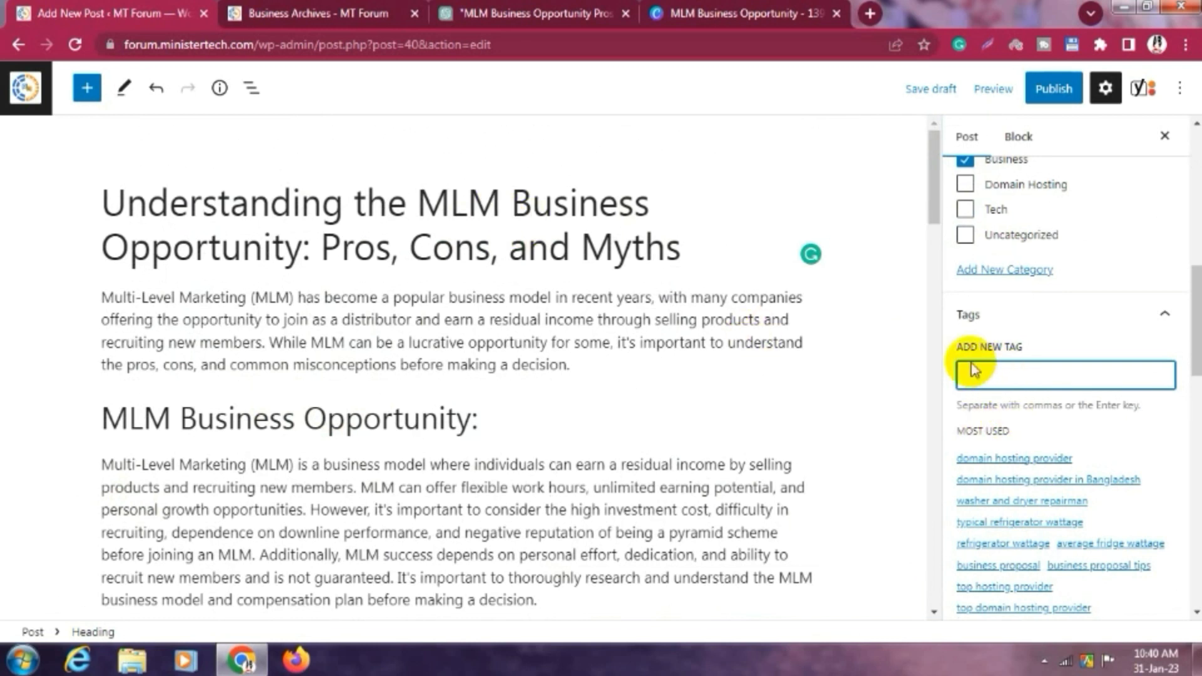
click(364, 416)
drag(471, 420, 76, 424)
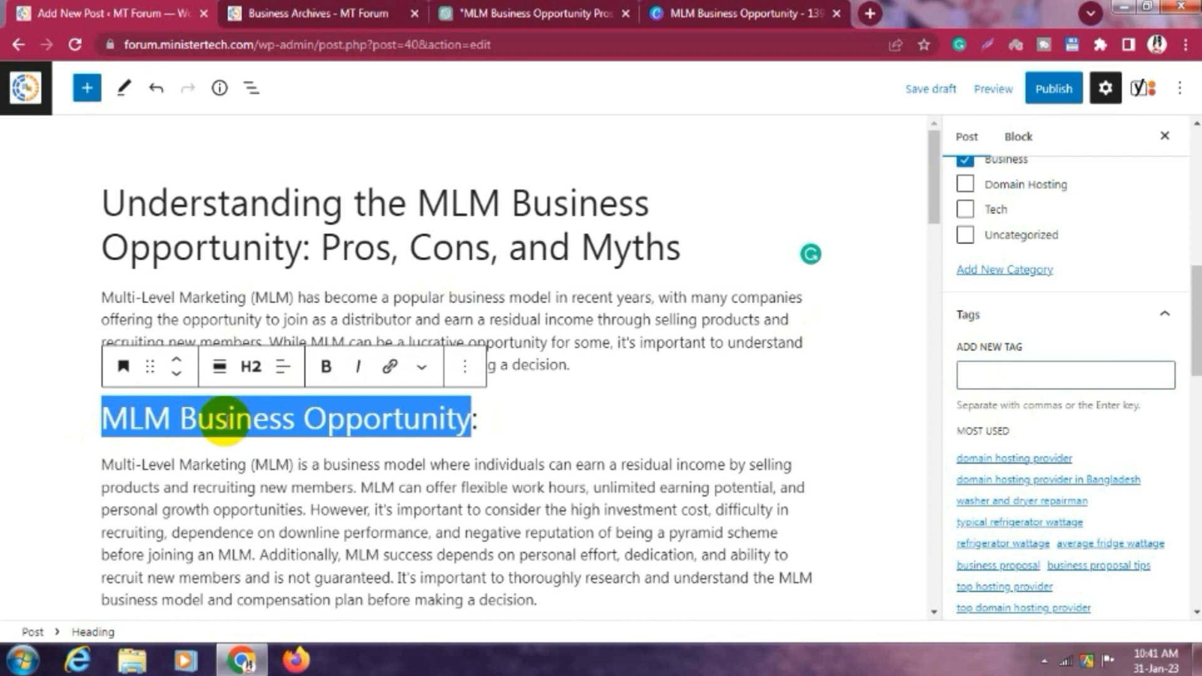
click(1004, 377)
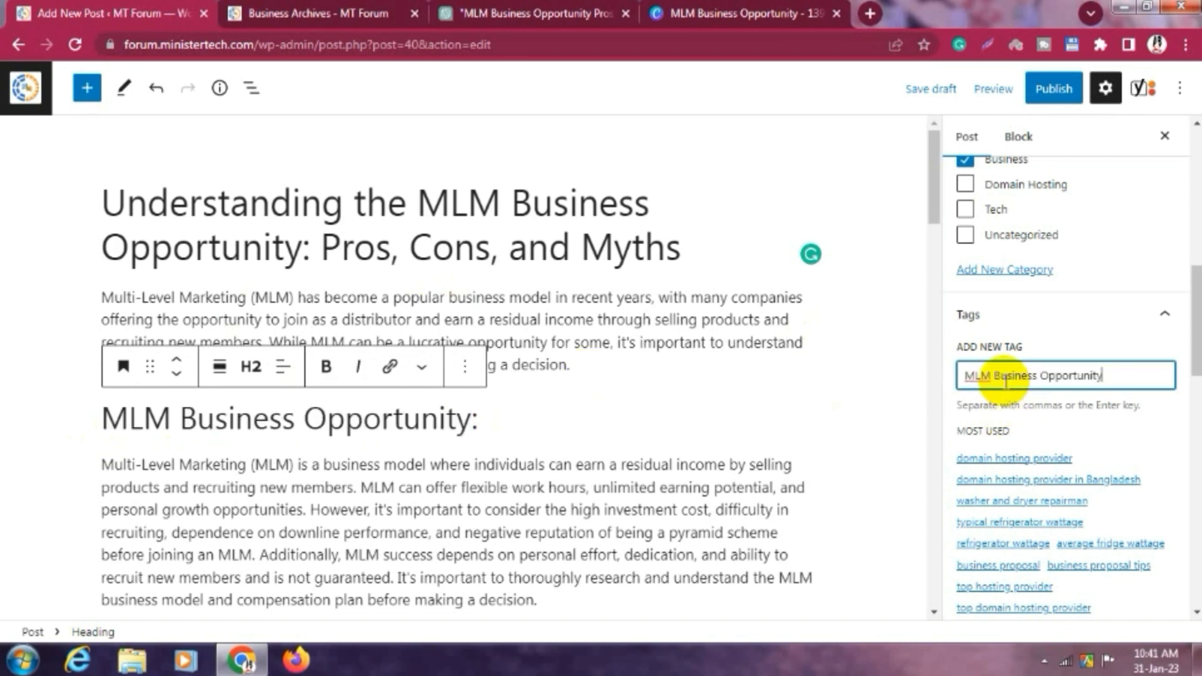
key(Return)
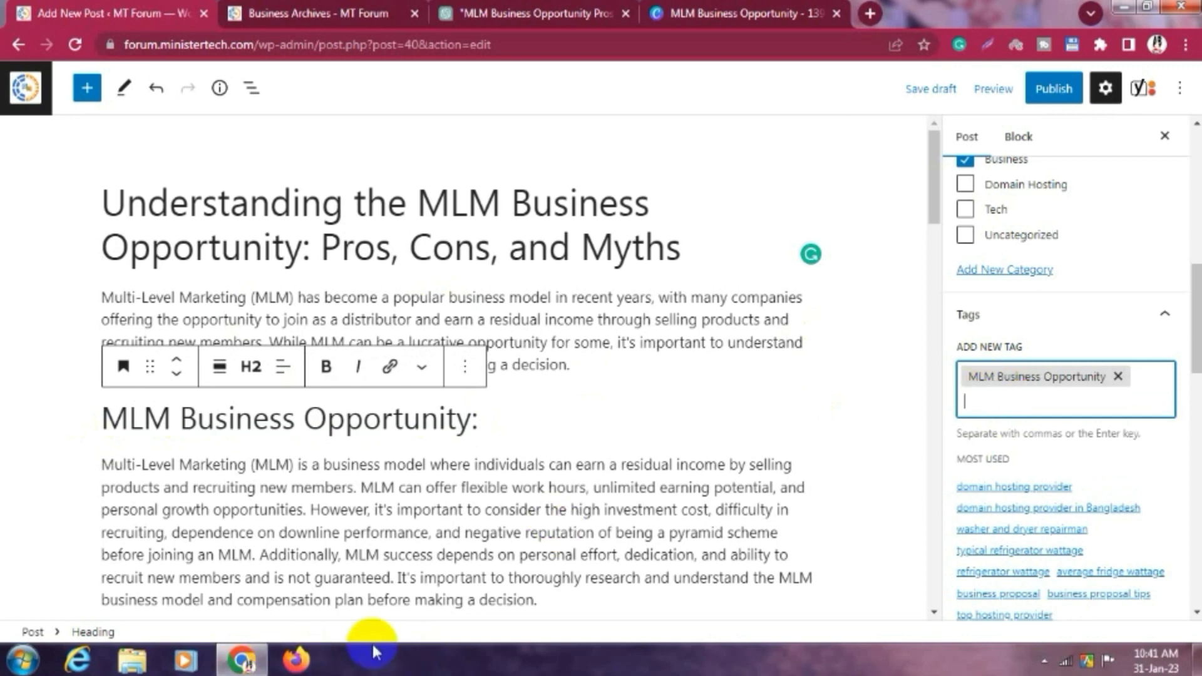
- Switch to the MLM Business Opportunity design in Canva and choose JPG as its download file type
scroll(1171, 395, down, 2)
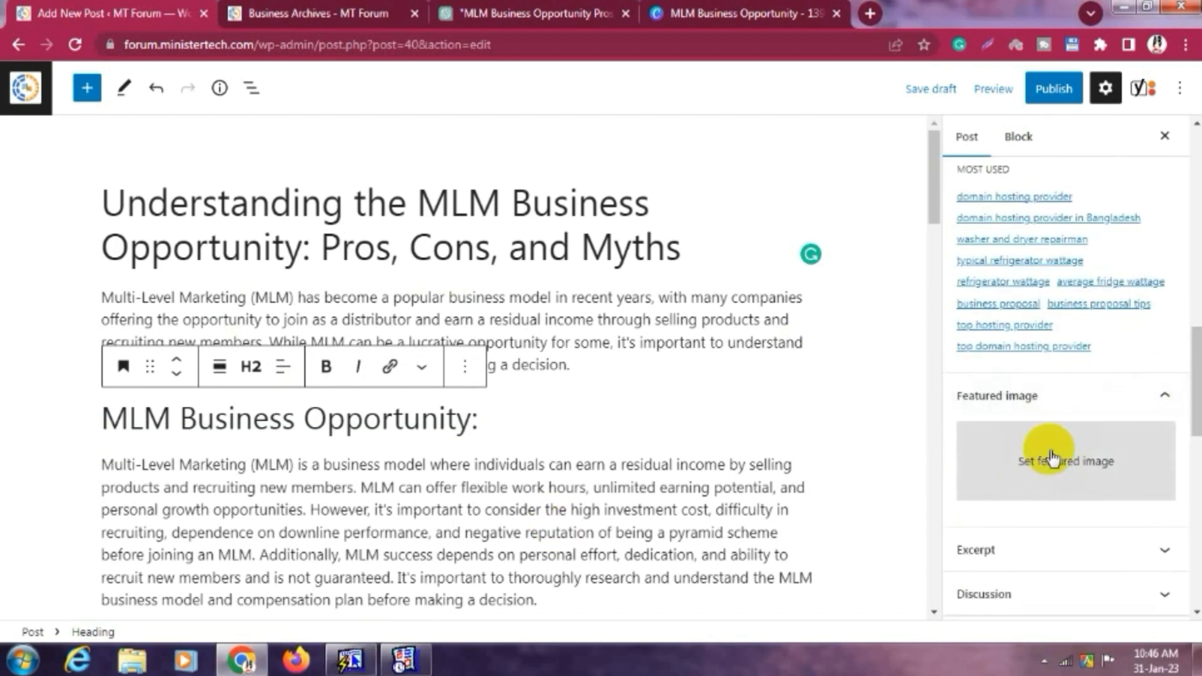
click(698, 13)
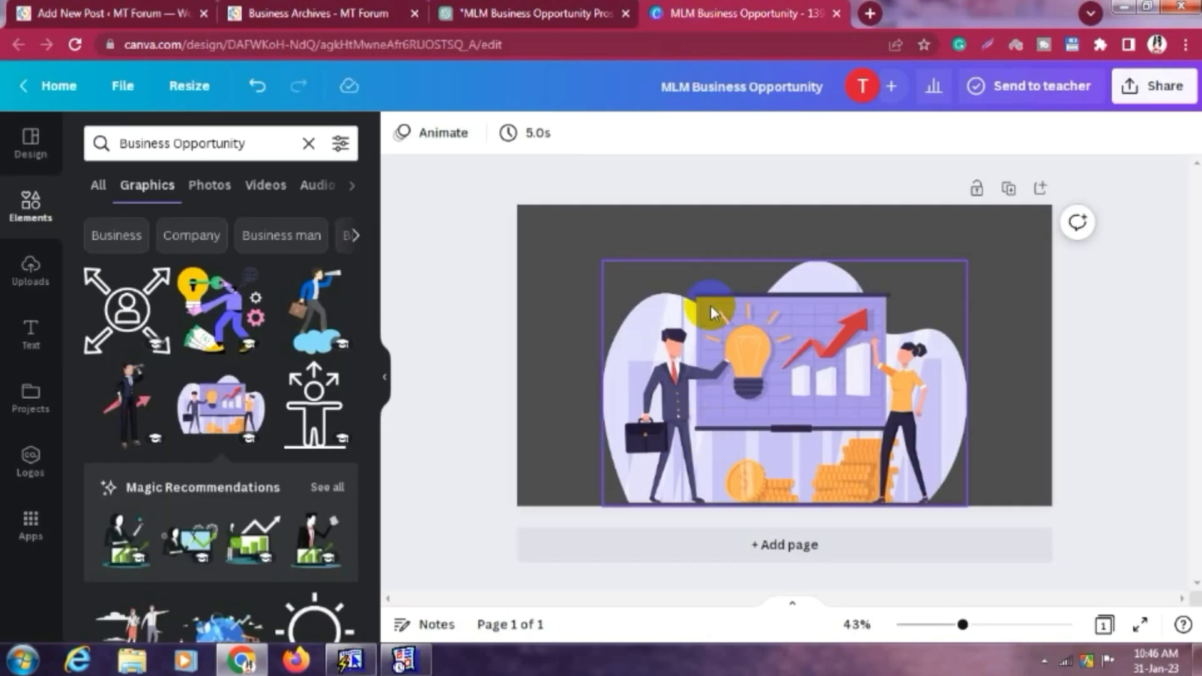
click(1133, 87)
scroll(958, 325, down, 2)
click(920, 413)
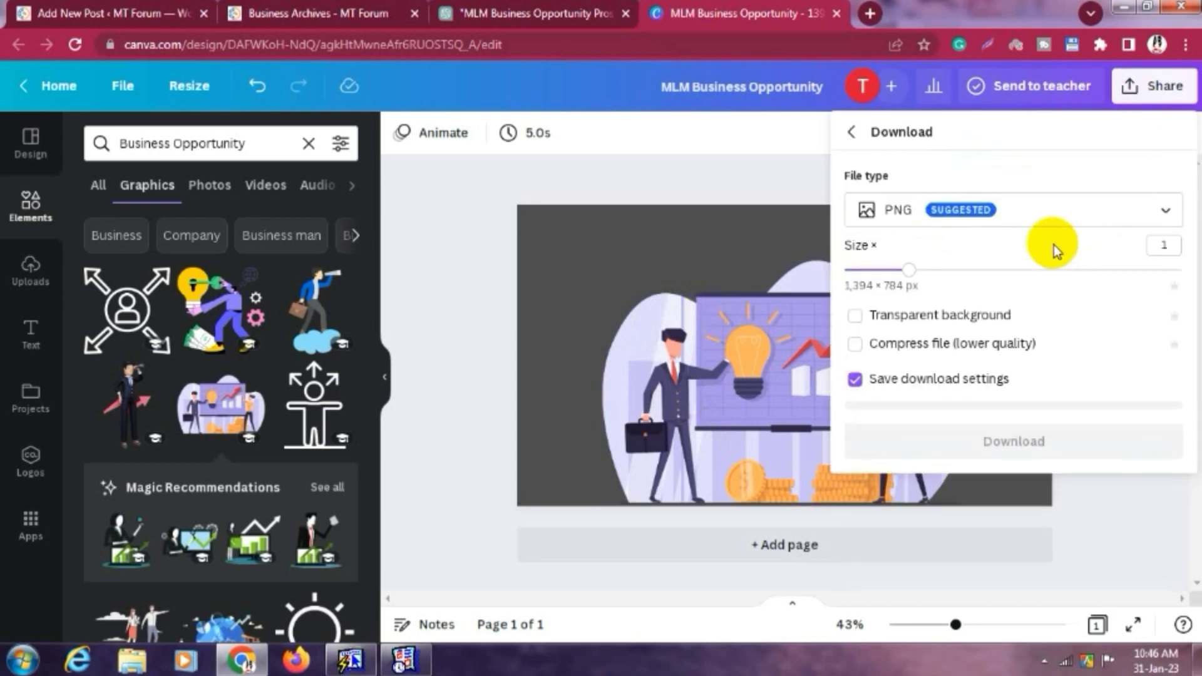
click(1003, 216)
click(963, 271)
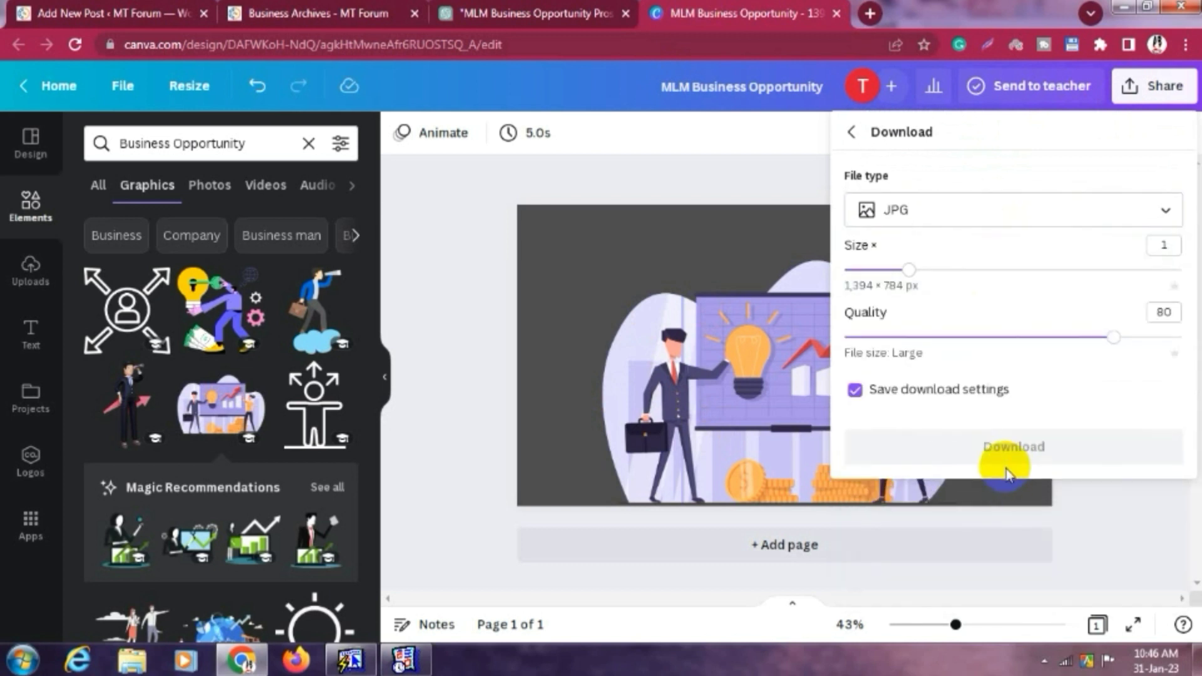
- Download the design and save it as MLM Business Opportunity in the Download folder on drive E, and dismiss the download notices
click(1001, 445)
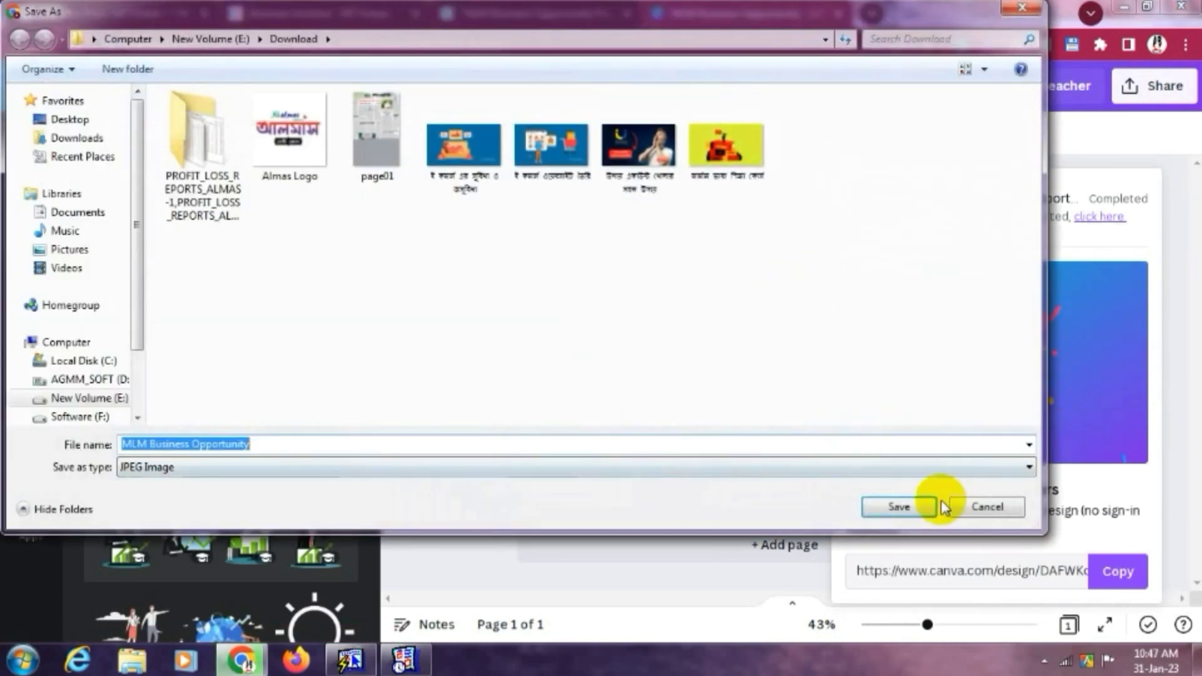
click(902, 507)
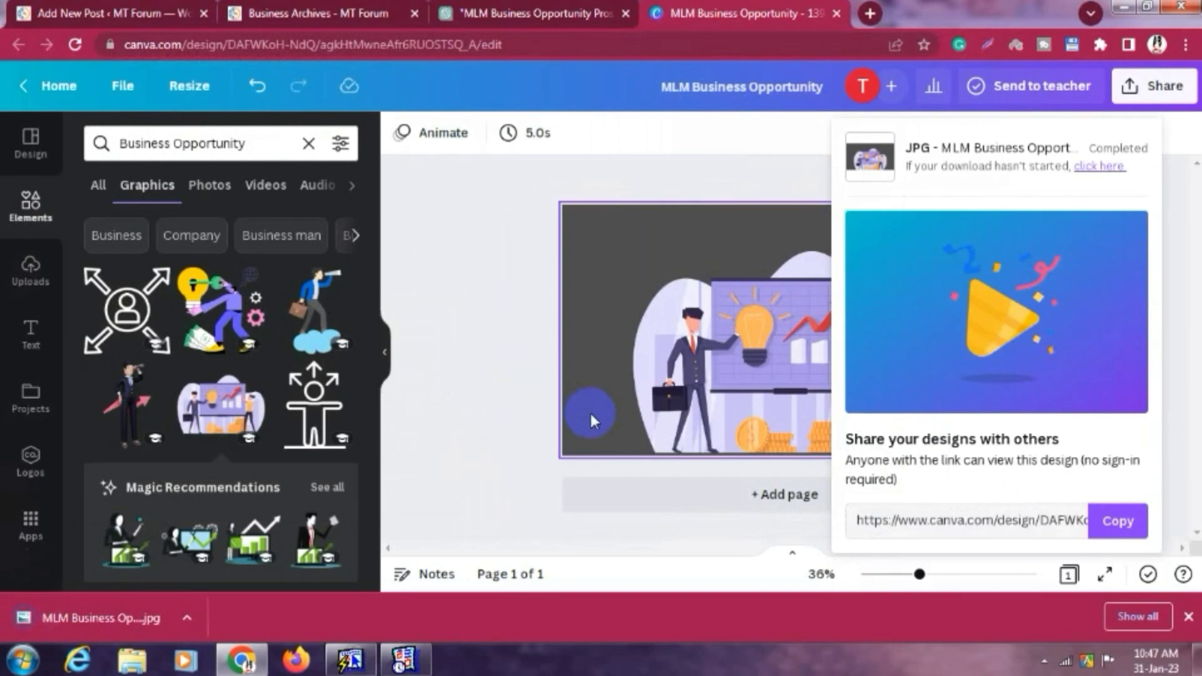
click(1187, 617)
click(469, 274)
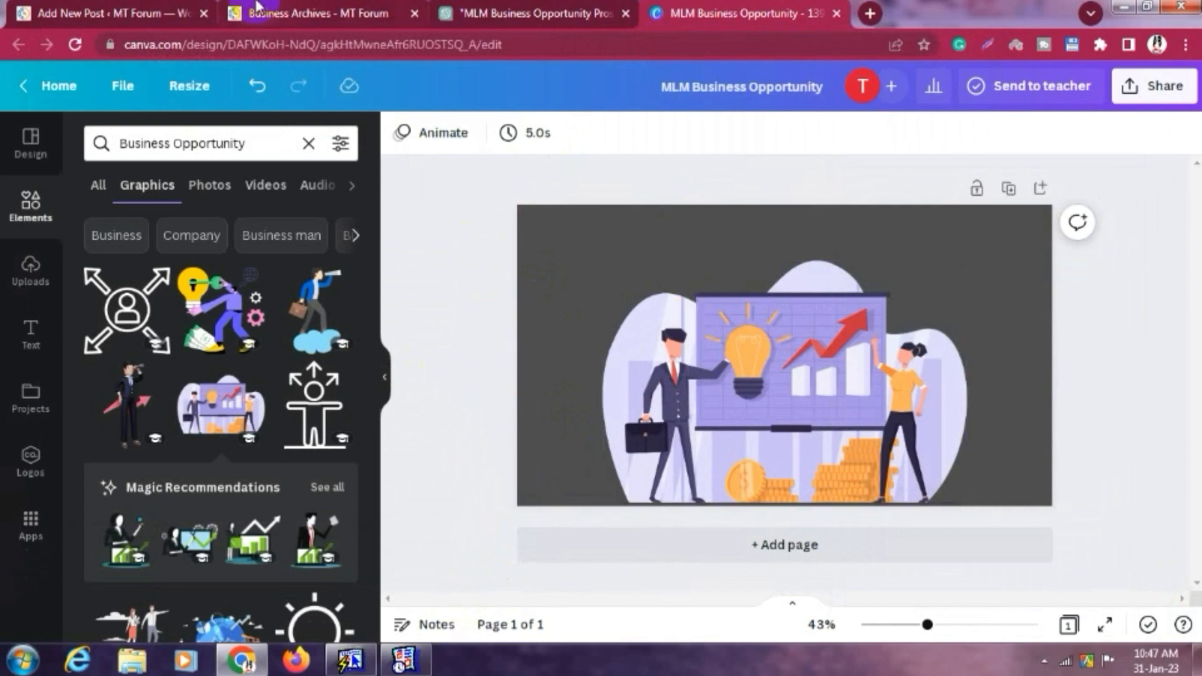
- Return to the WordPress post and upload MLM Business Opportunity from the Download folder on drive E for its featured image
click(129, 7)
click(1017, 472)
click(87, 154)
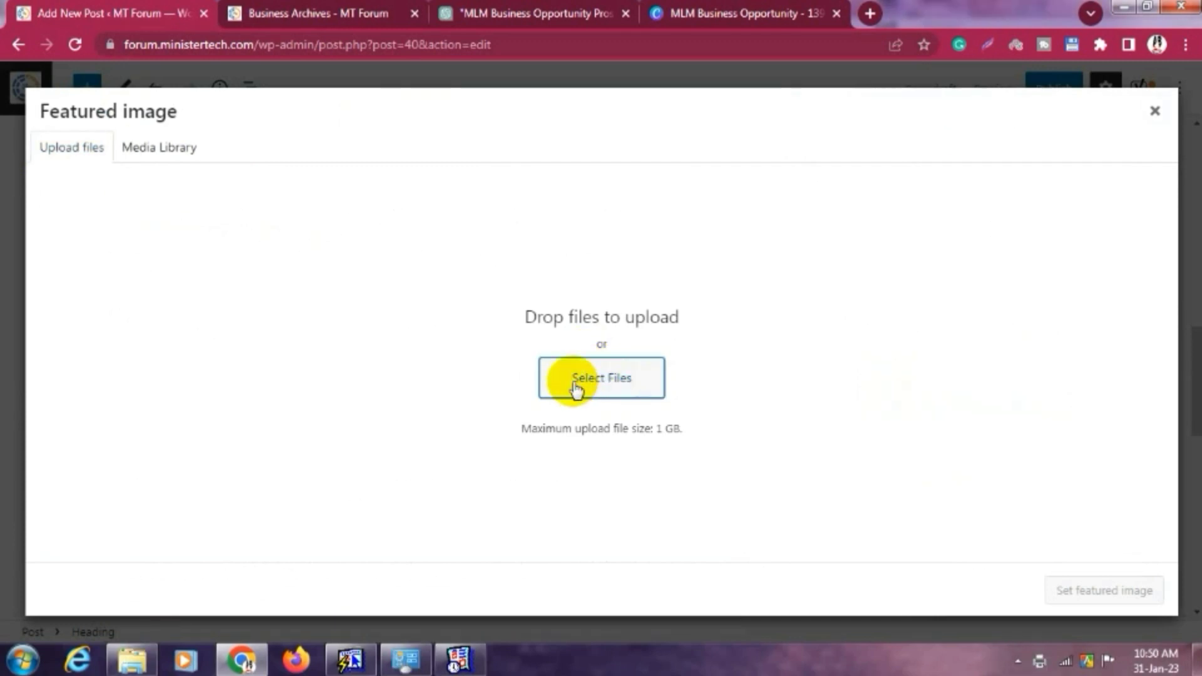
click(577, 384)
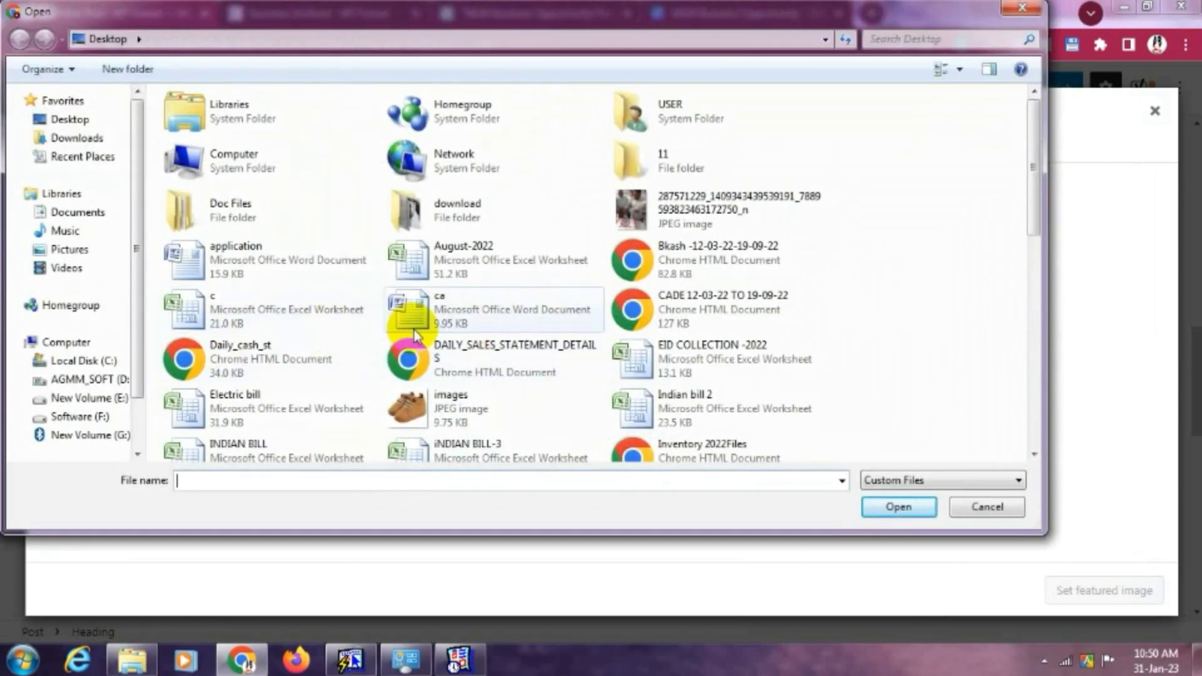
click(113, 397)
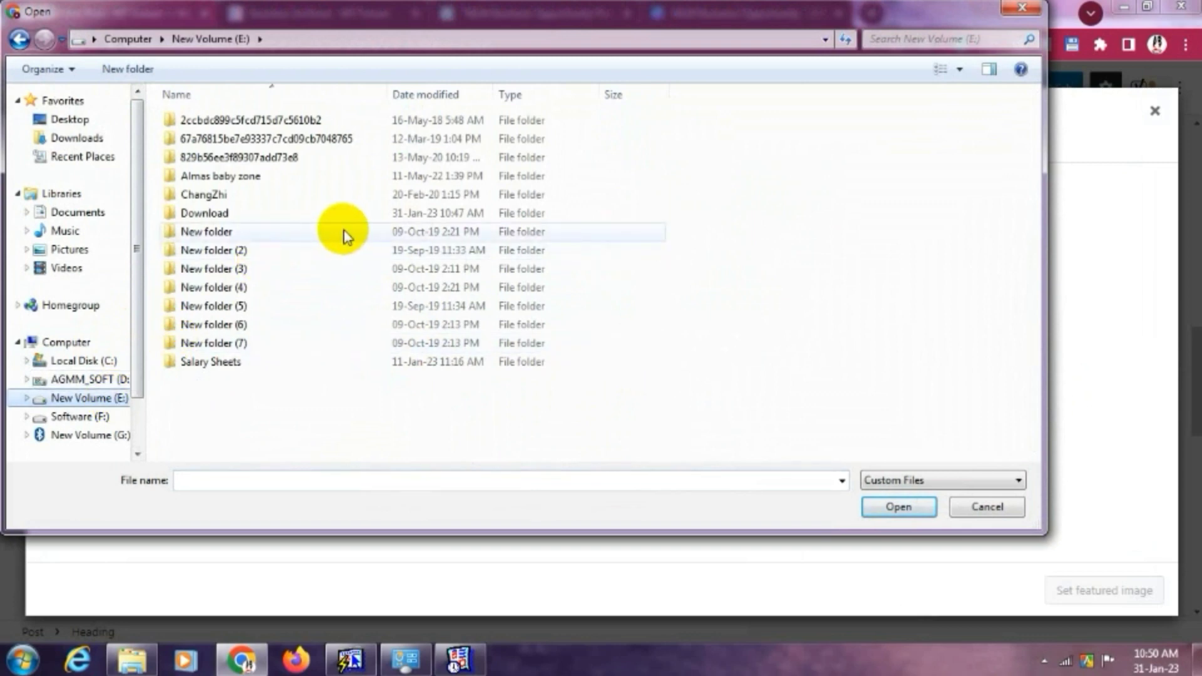
double_click(340, 210)
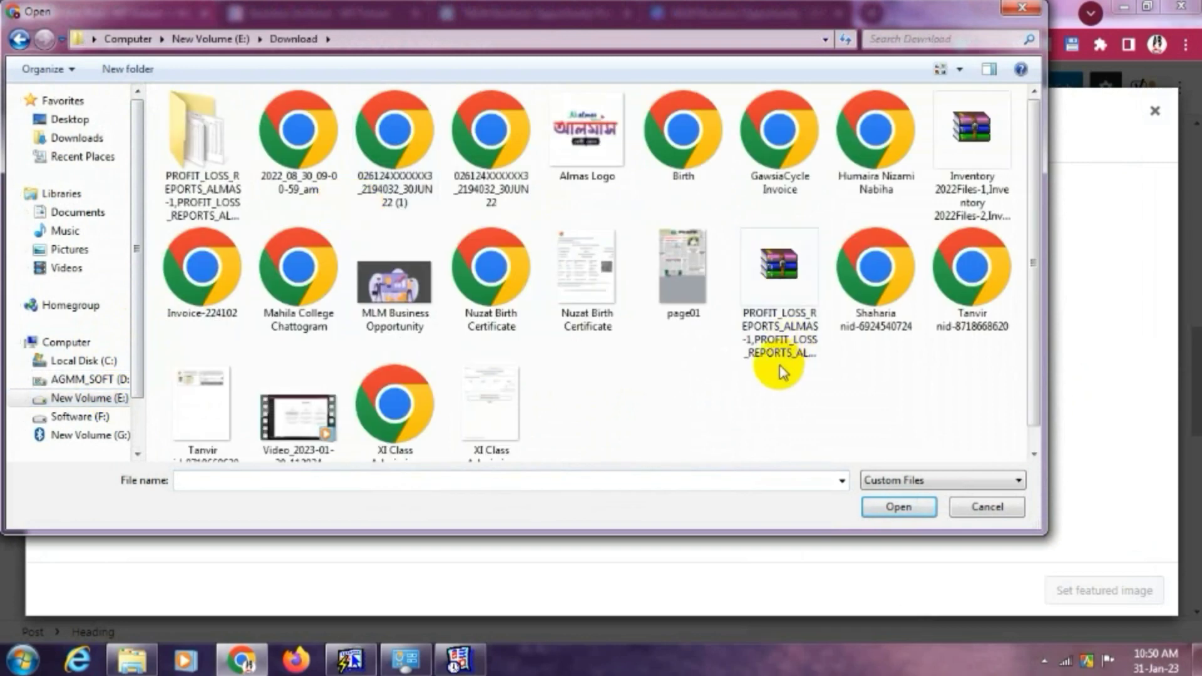
click(394, 284)
click(907, 513)
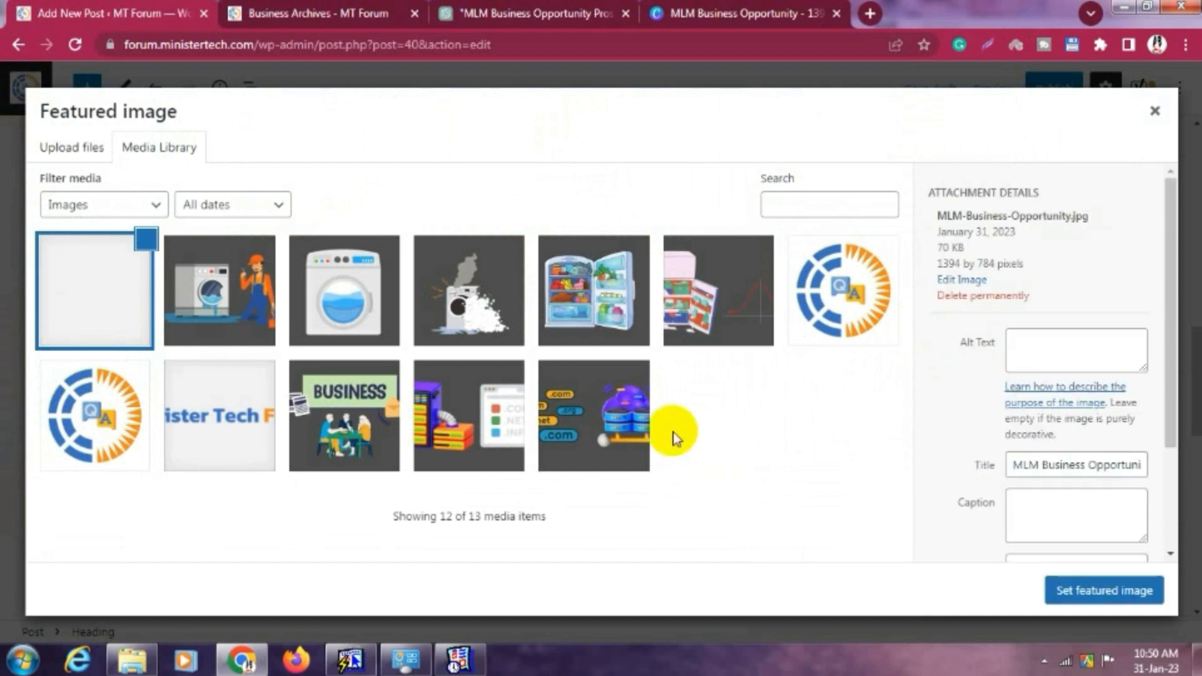
- Fill the uploaded image's alt text, caption and description with "MLM Business Opportunity" and set it as the featured image
scroll(1027, 401, down, 1)
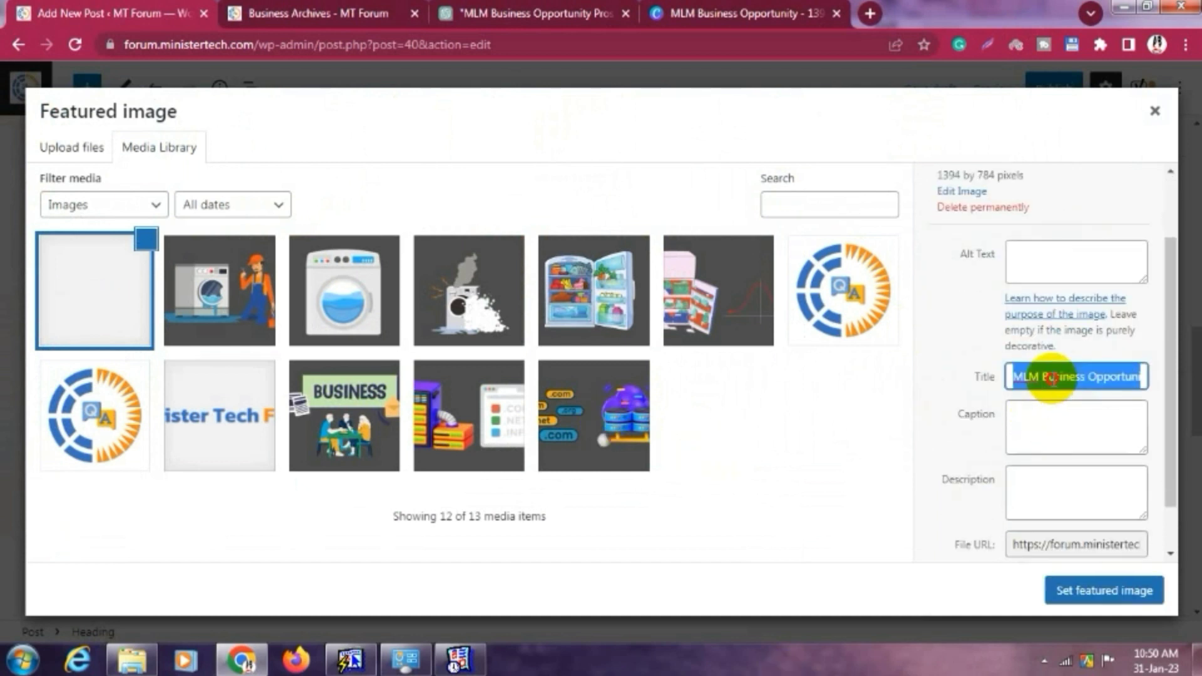
click(1048, 243)
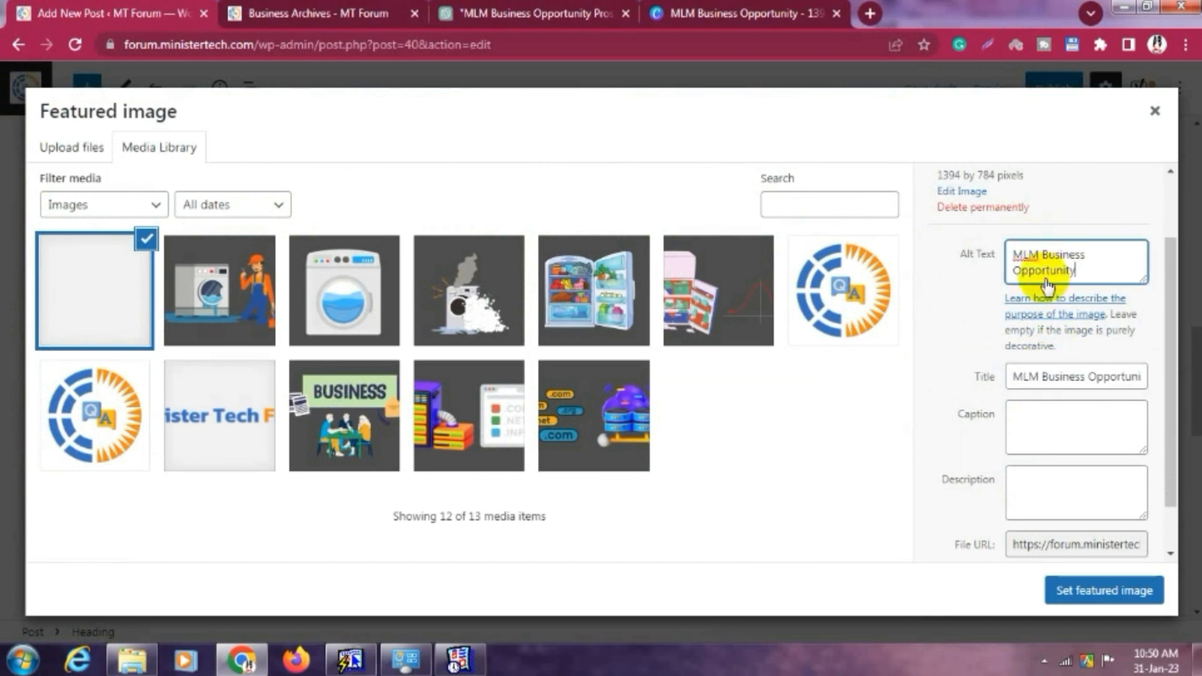
click(1041, 423)
text(MLM Business Opportunity)
click(1035, 479)
text(MLM Business Opportunity)
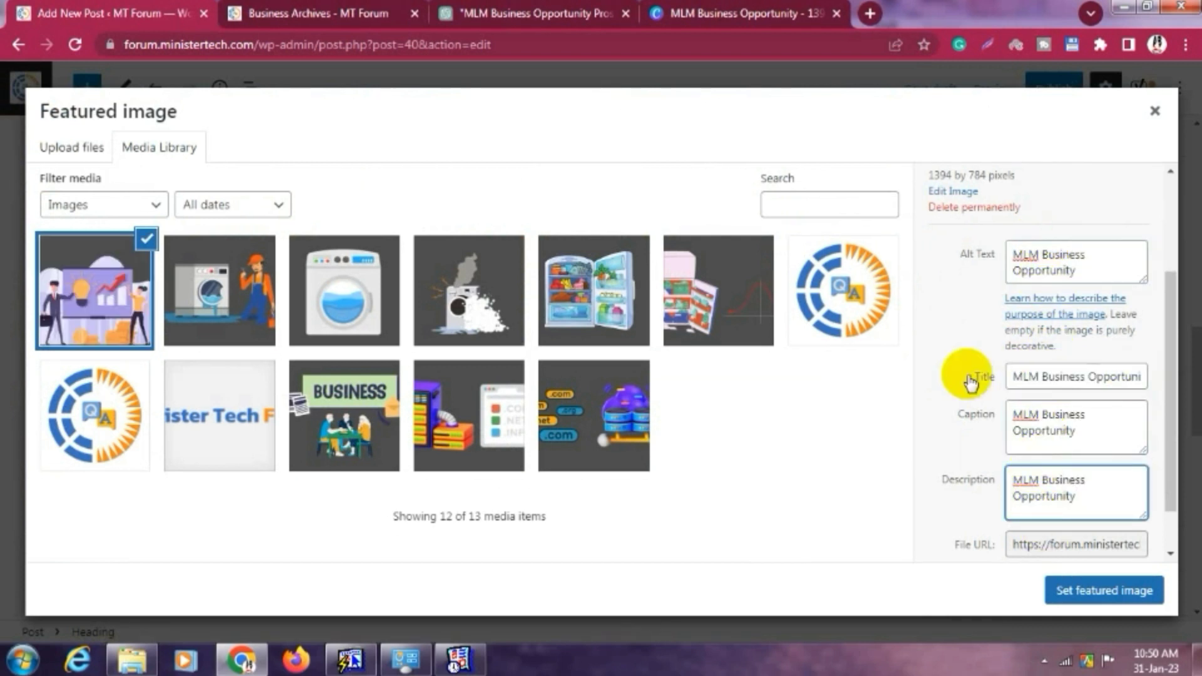
scroll(1114, 281, up, 3)
scroll(1090, 410, down, 3)
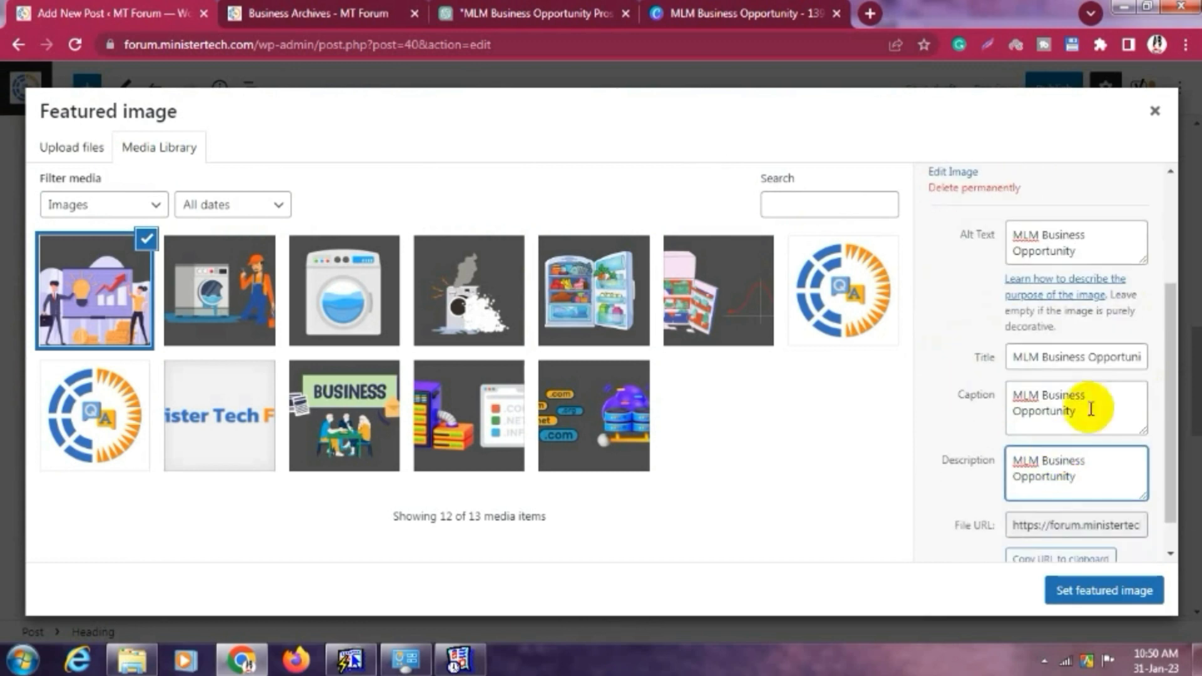
click(1127, 590)
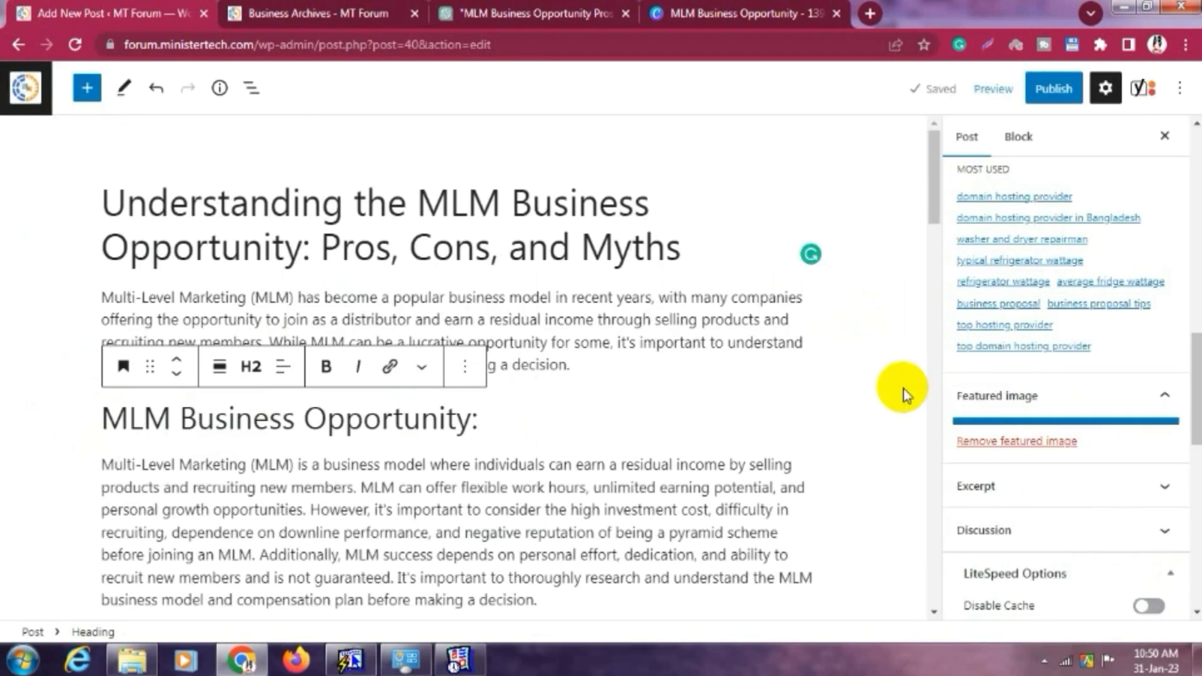
- Review the featured image, the article text and the post settings before publishing
scroll(1022, 482, down, 5)
scroll(1023, 478, up, 2)
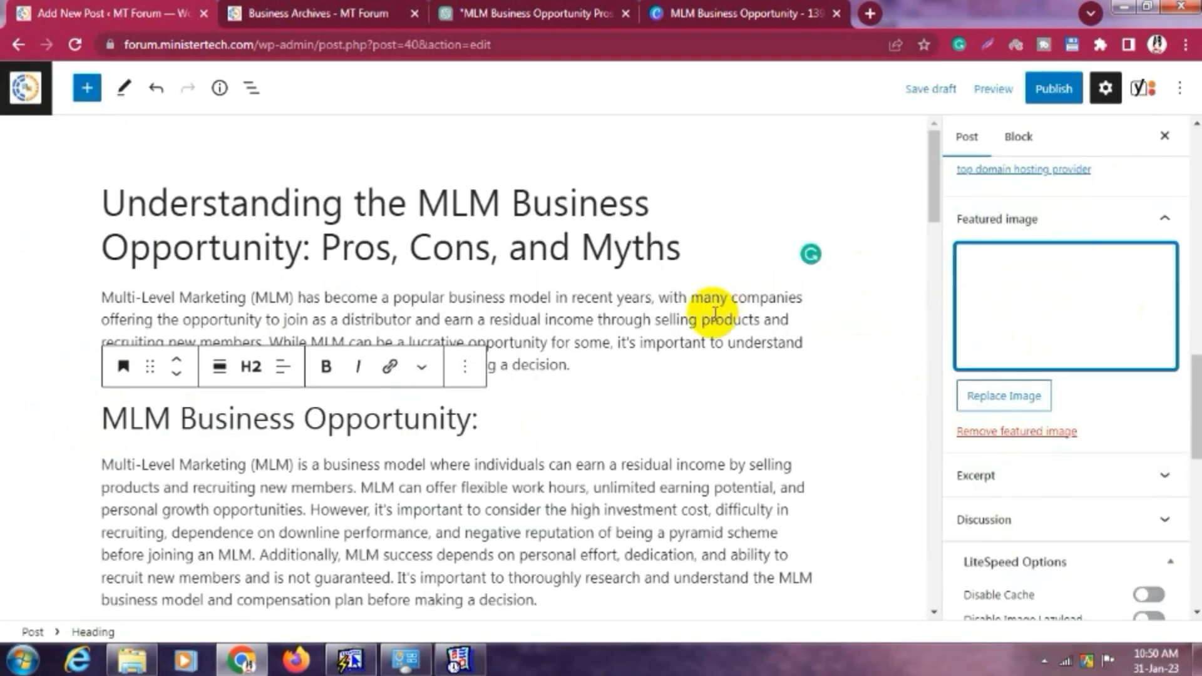
scroll(1064, 225, up, 2)
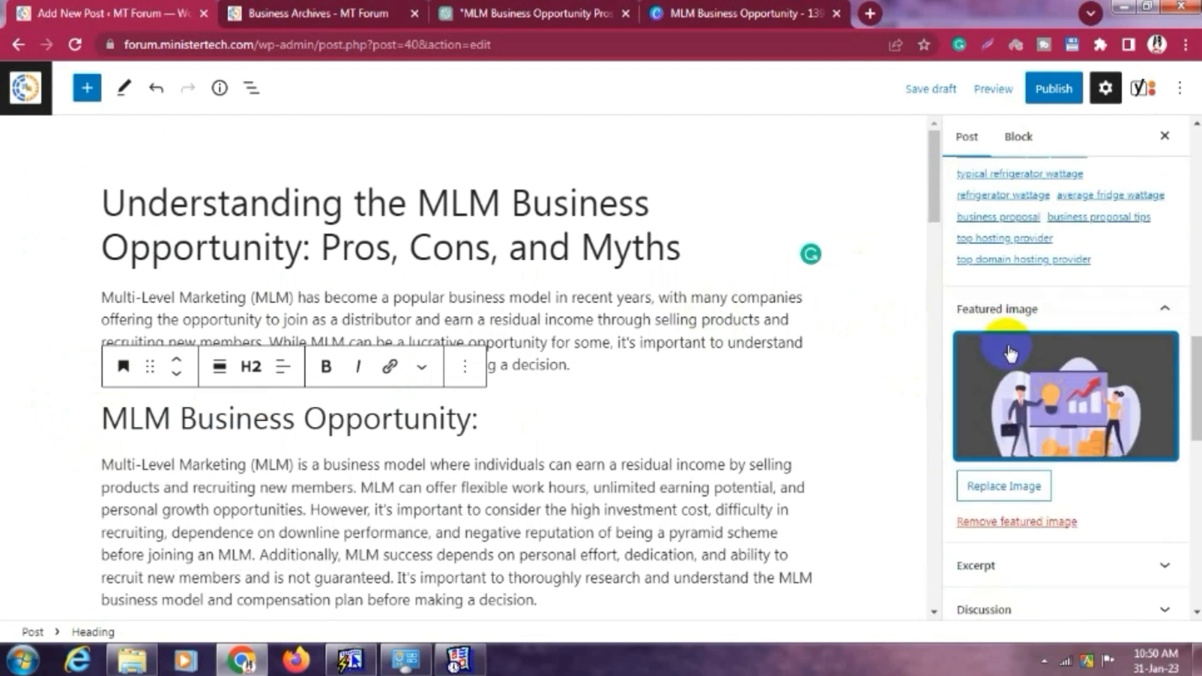
scroll(1007, 356, up, 10)
scroll(210, 413, down, 14)
scroll(571, 384, up, 2)
scroll(580, 388, up, 5)
scroll(1041, 287, up, 1)
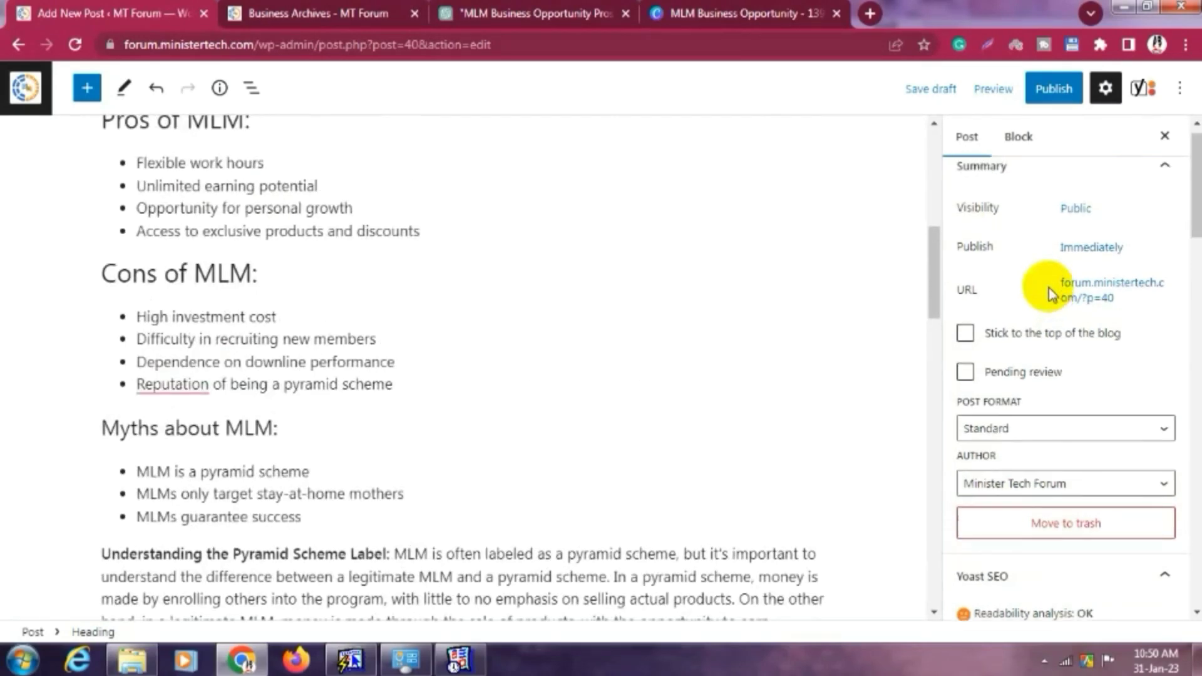
- Publish the MLM Business Opportunity post and confirm the publication
click(1035, 93)
click(1026, 88)
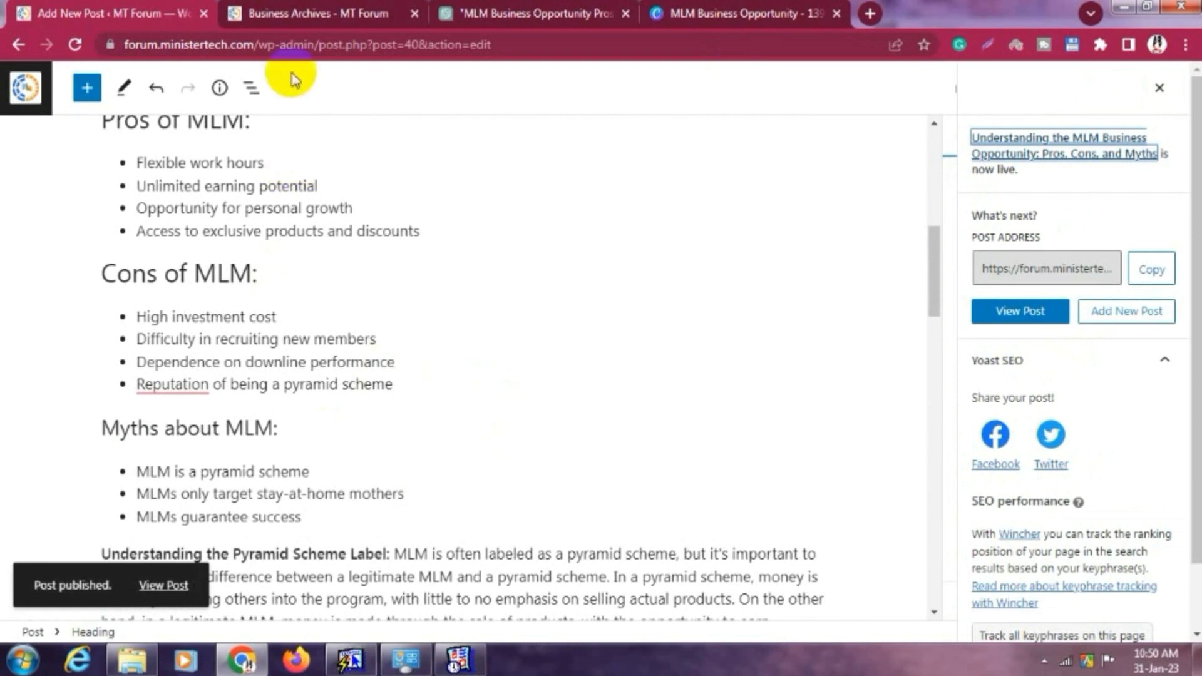
- Reload the site's Business category page and check the new post's title, image, excerpt, category and tag
click(314, 12)
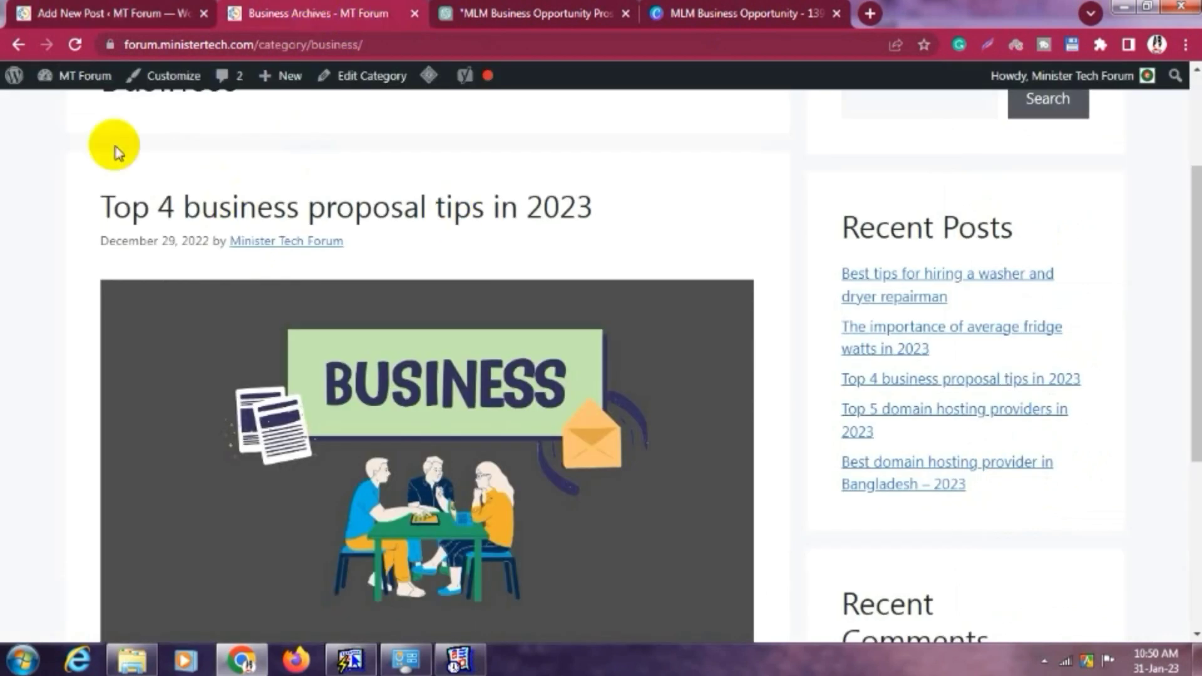
click(74, 44)
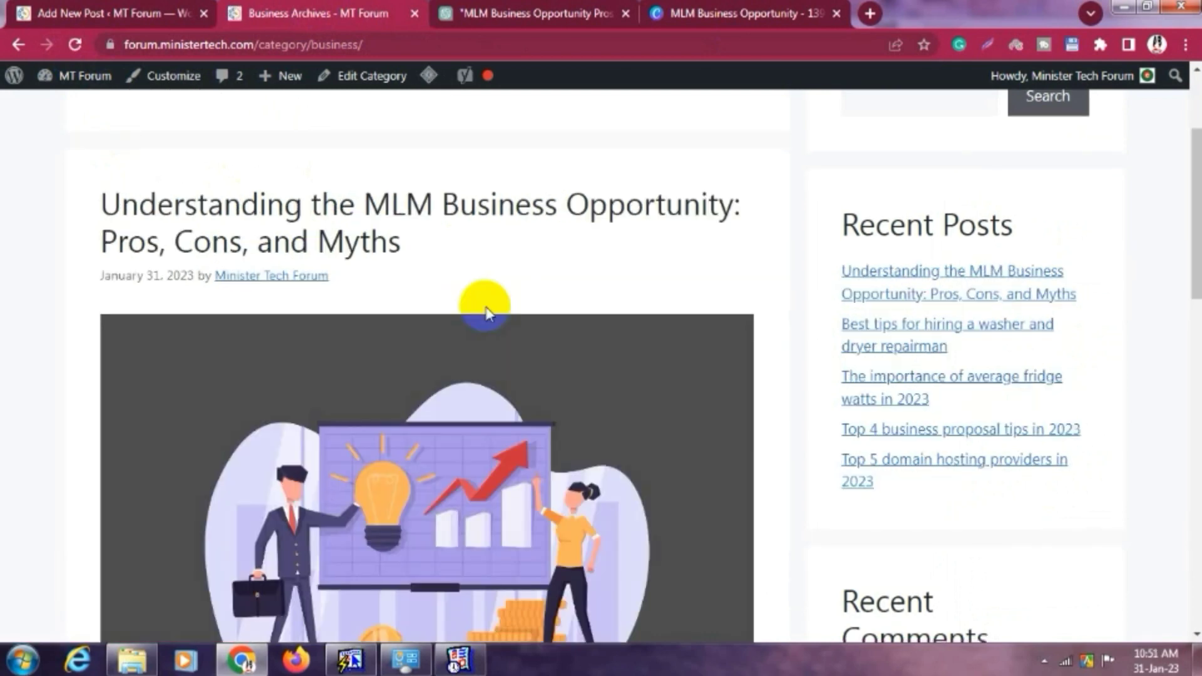
scroll(482, 309, down, 10)
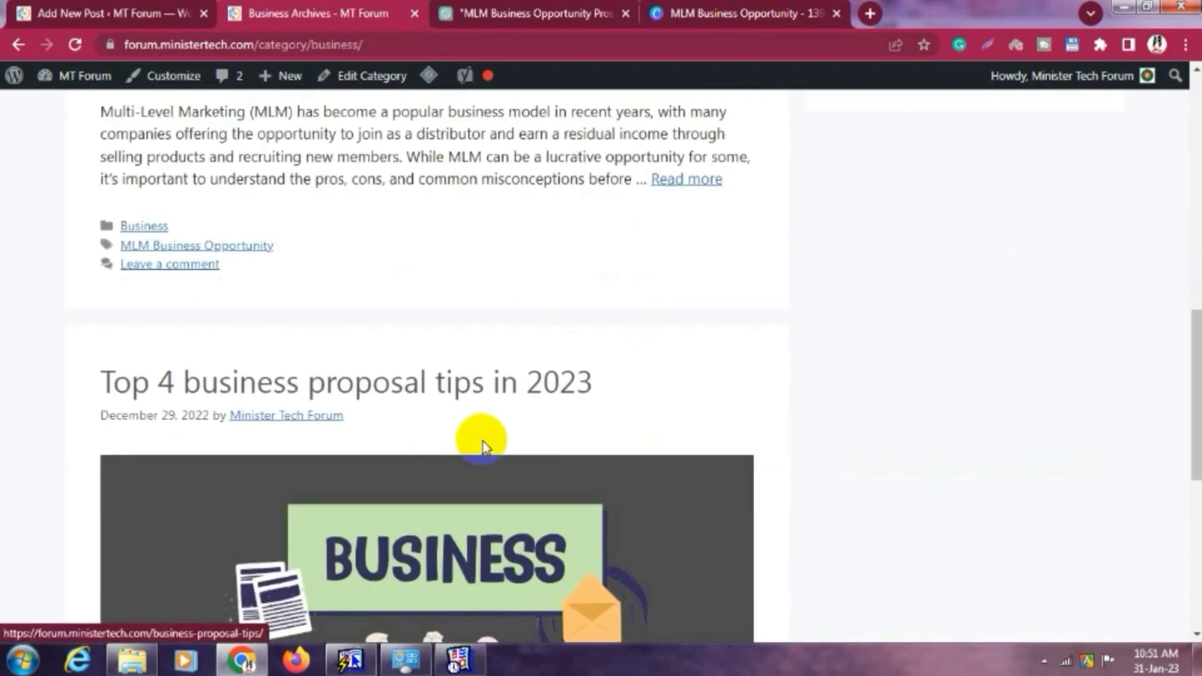
scroll(482, 444, up, 5)
scroll(482, 446, up, 8)
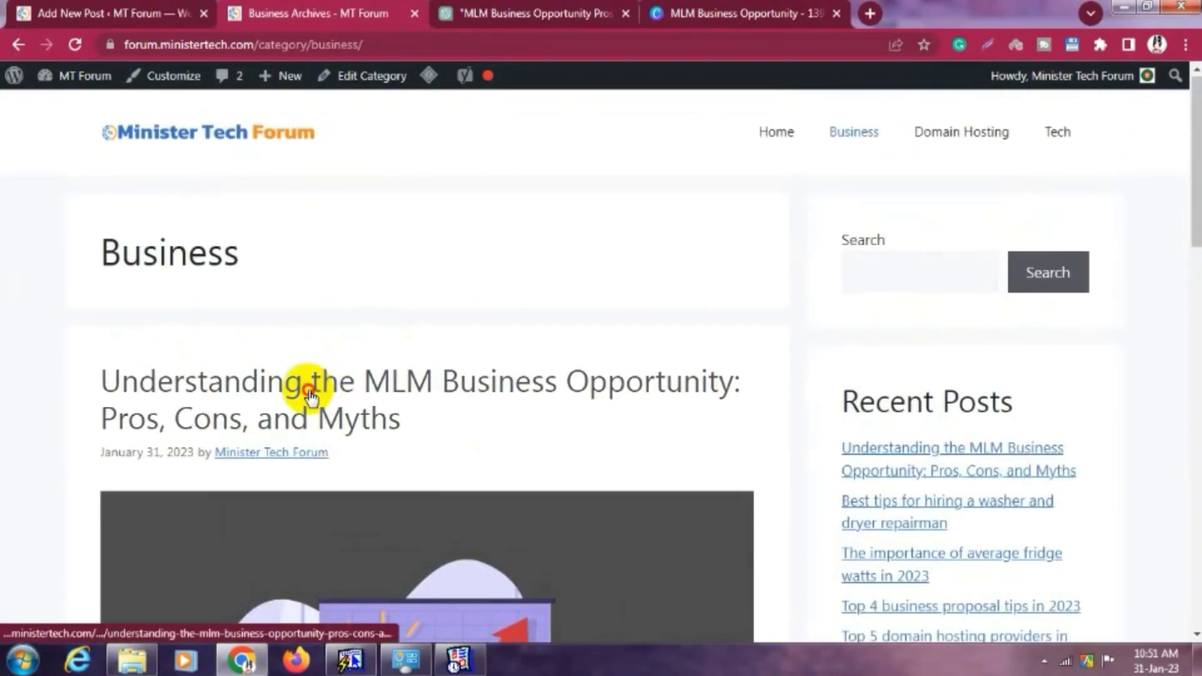